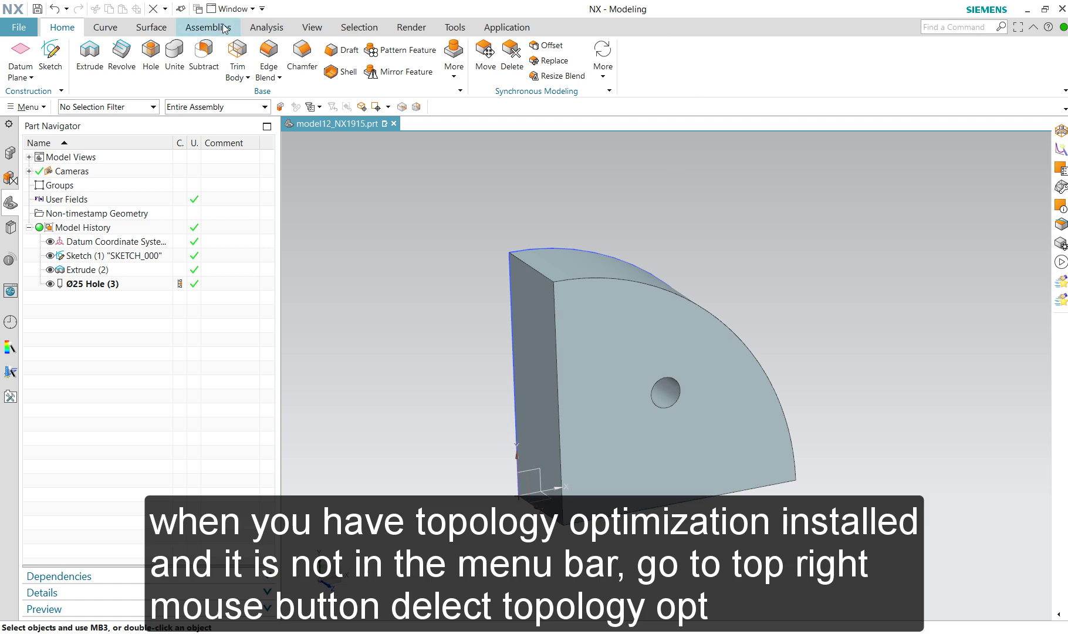
Add the Topology Opt tab to the ribbon through the ribbon's context menu.
right_click(684, 25)
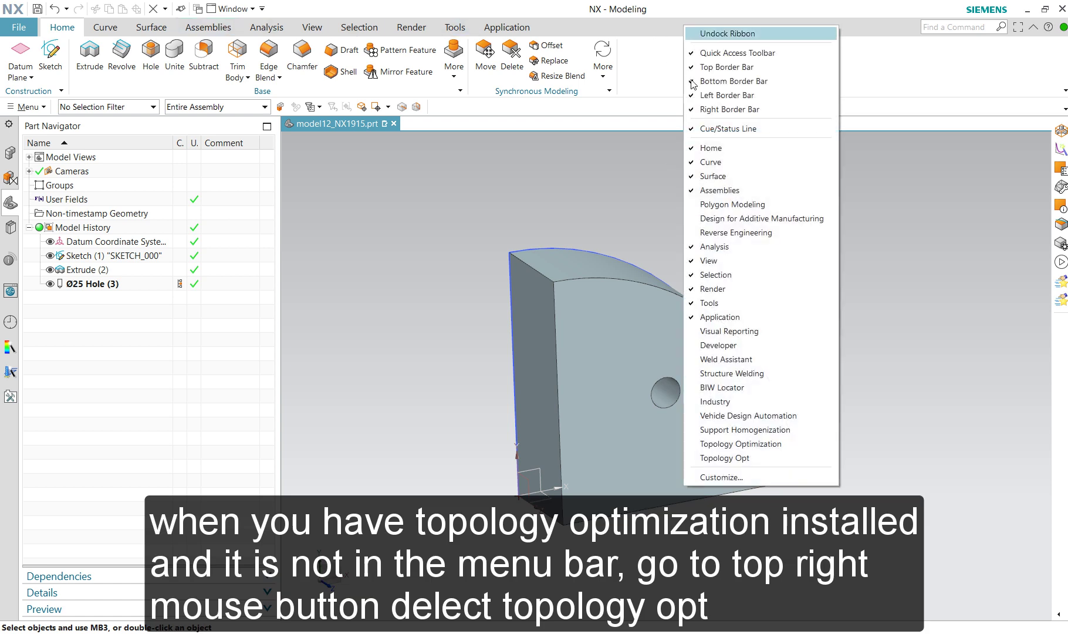
click(737, 458)
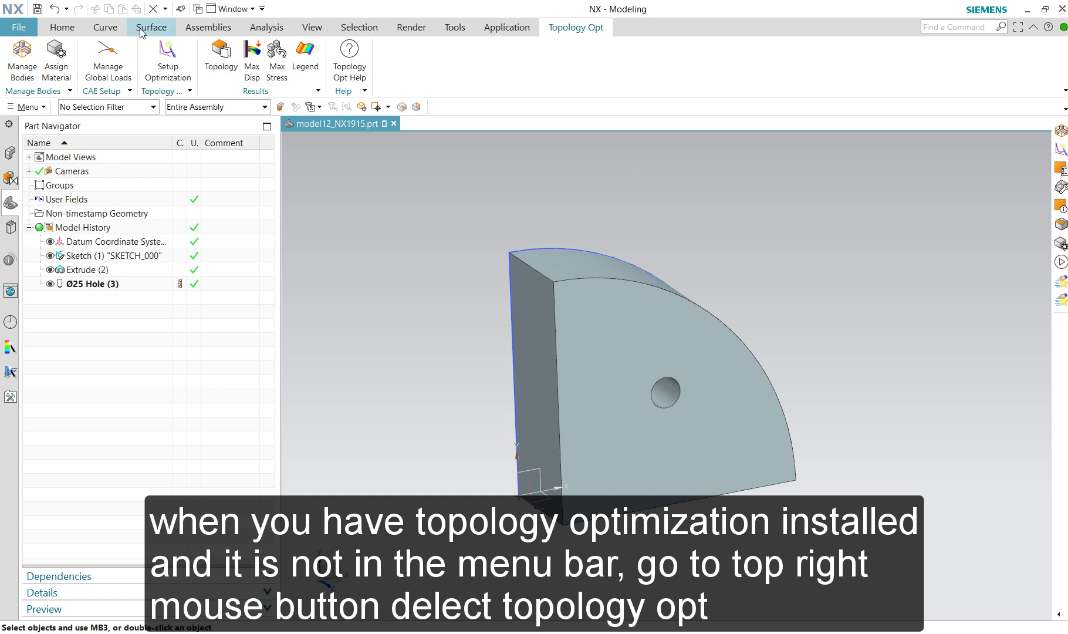
click(63, 28)
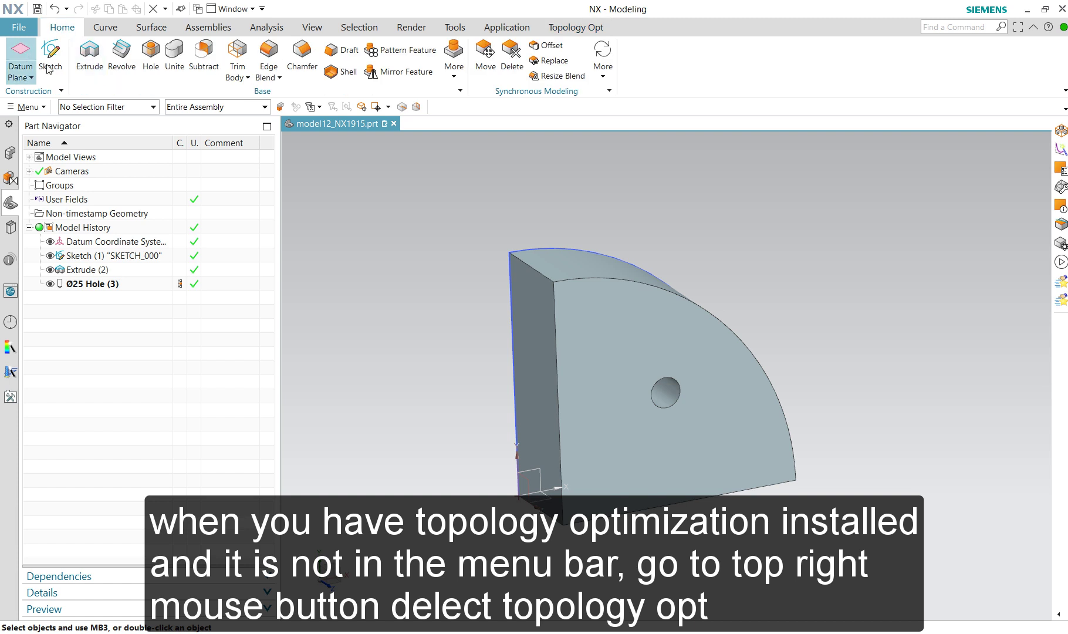
double_click(98, 255)
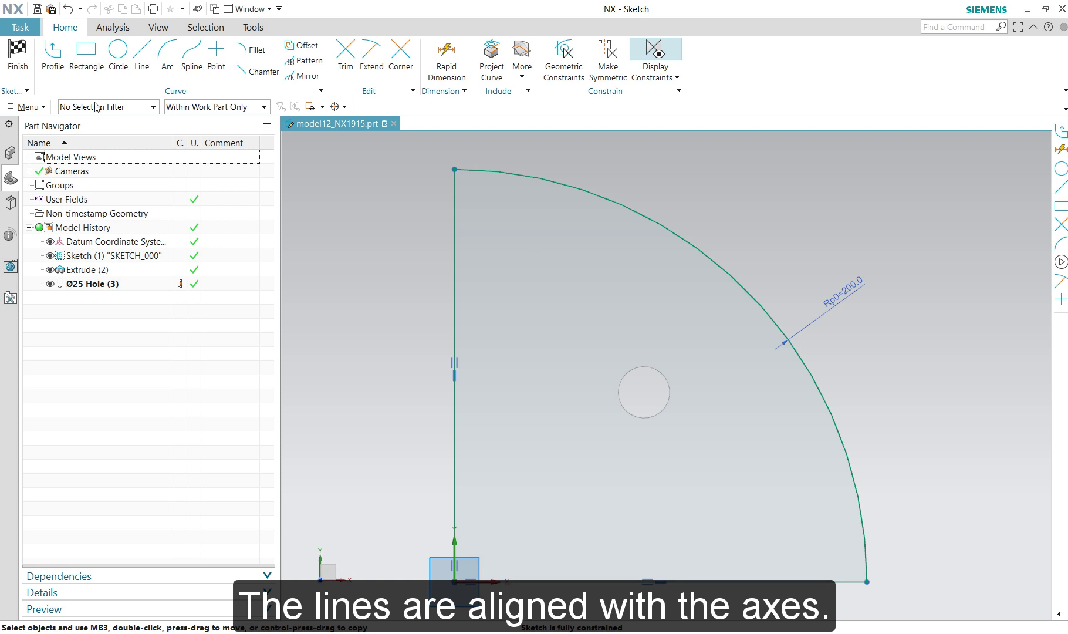
click(18, 52)
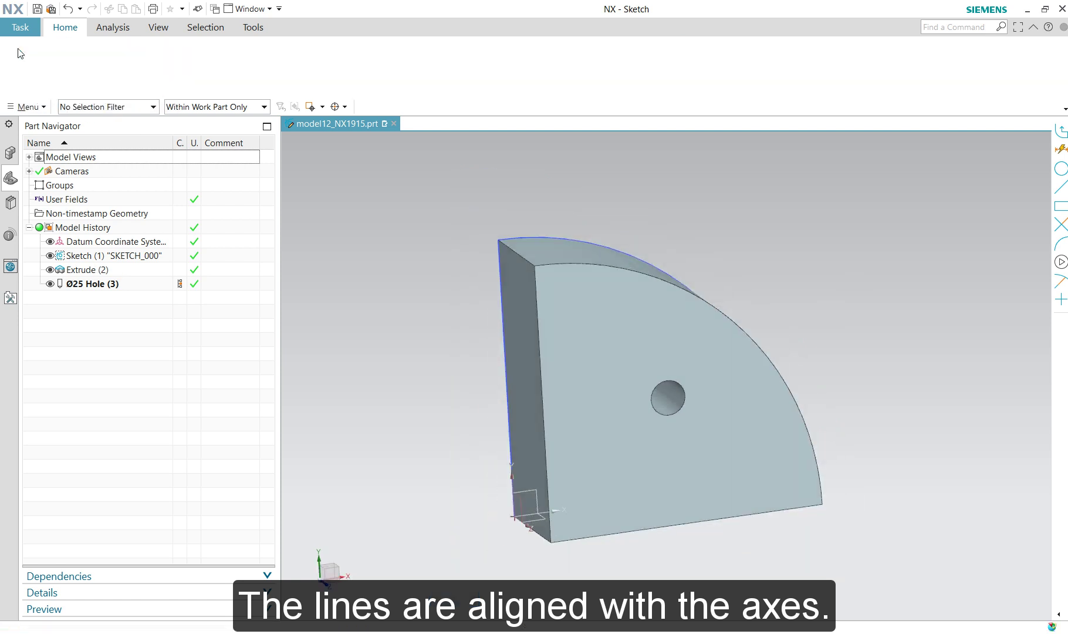
double_click(98, 285)
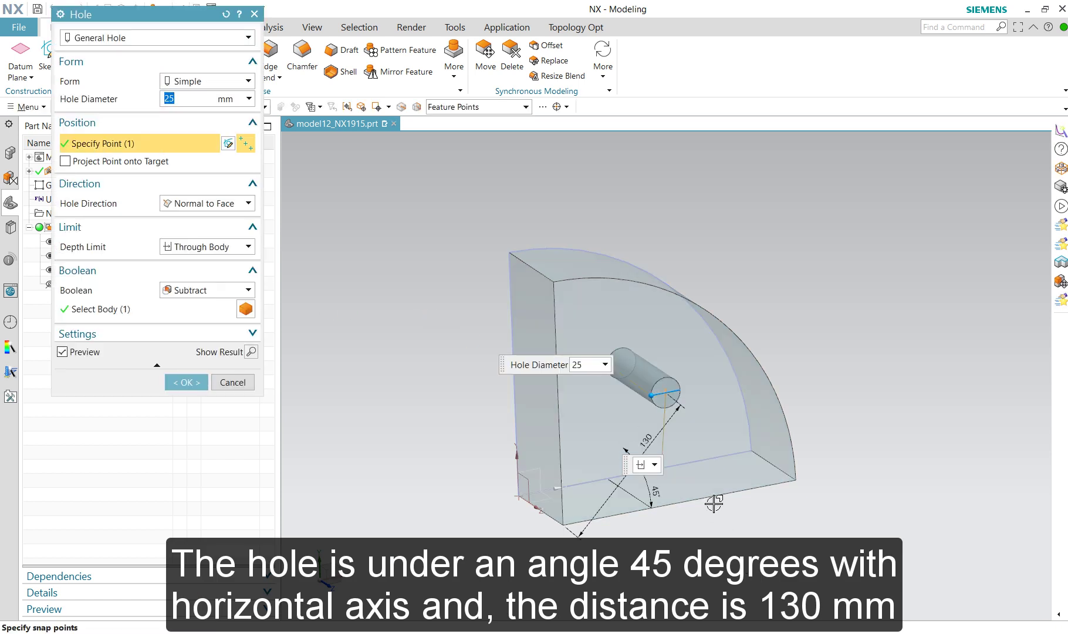
scroll(714, 503, up, 4)
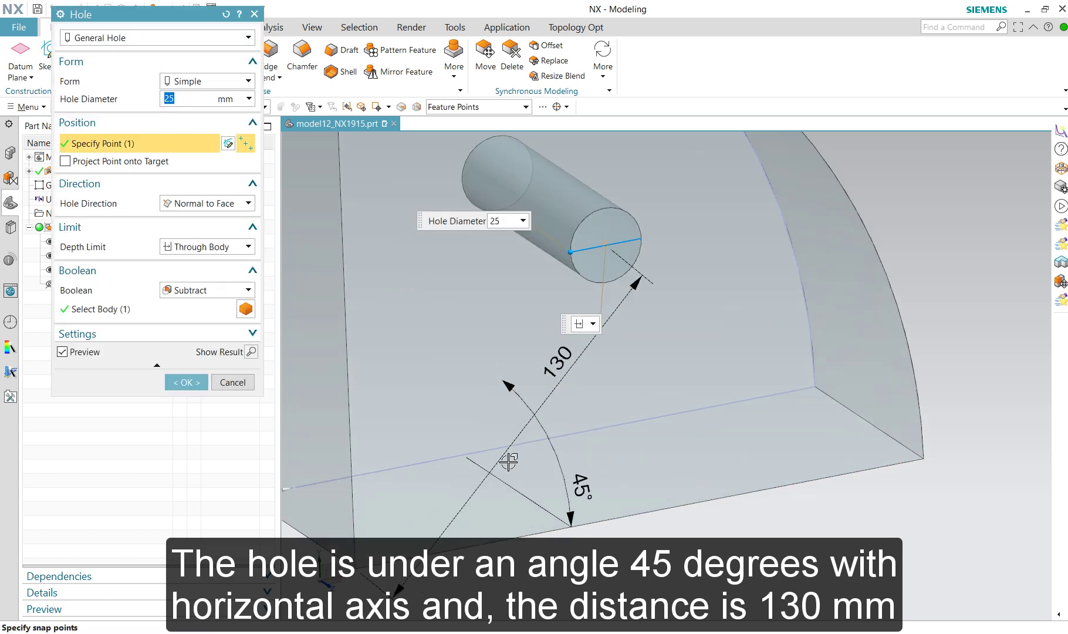
click(232, 382)
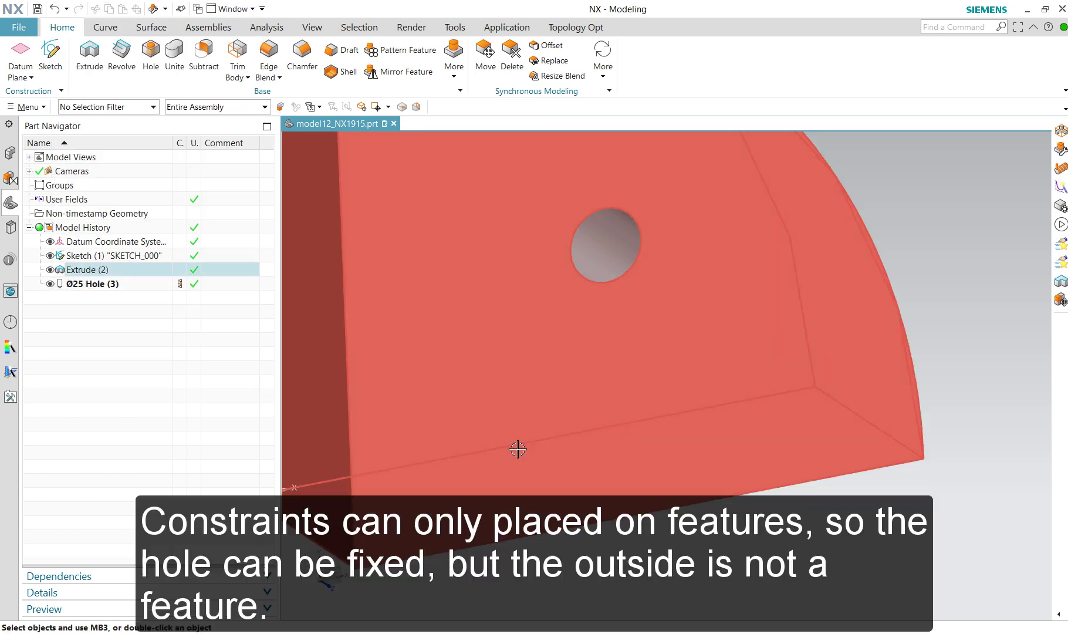
Copy the curved outer face at 0 distance as Copy Face (7), then return to Topology Opt.
scroll(517, 448, down, 5)
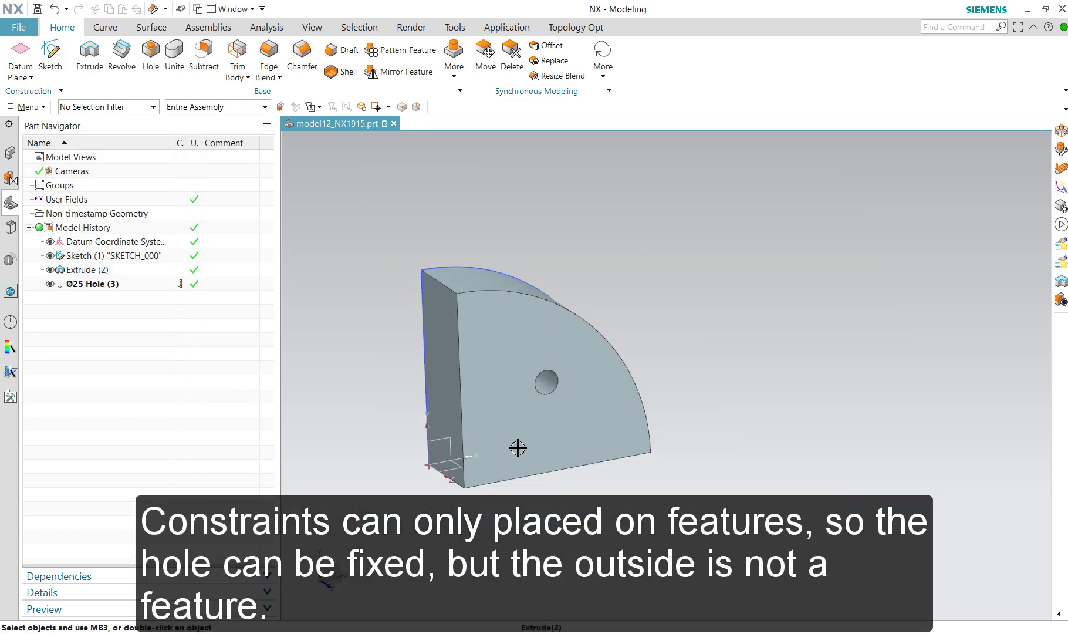
scroll(518, 448, up, 1)
middle_drag(439, 345, 489, 324)
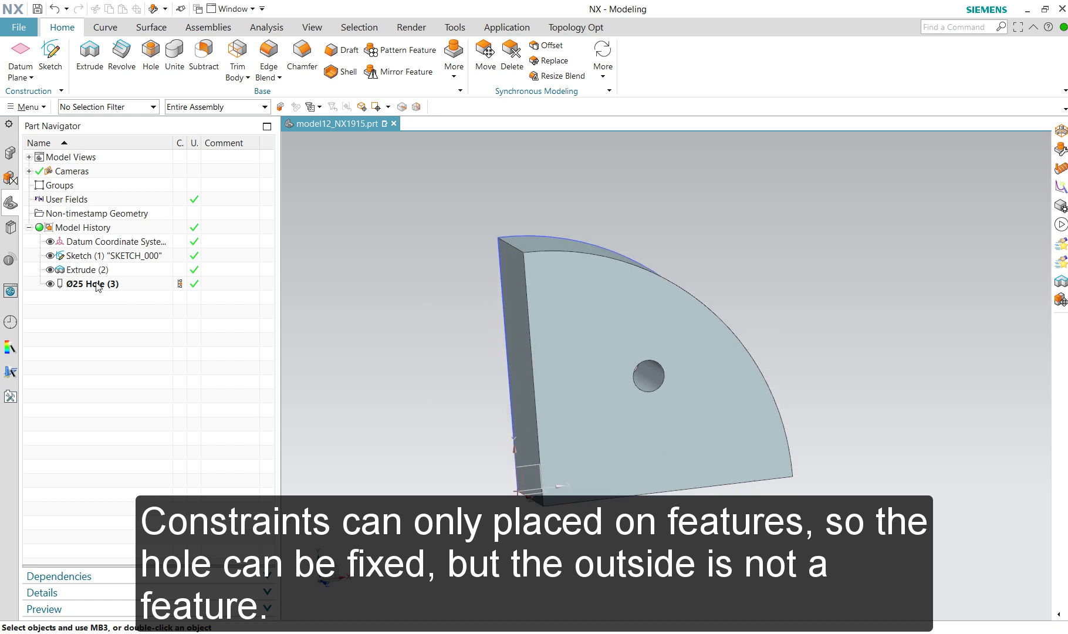
middle_drag(789, 336, 658, 305)
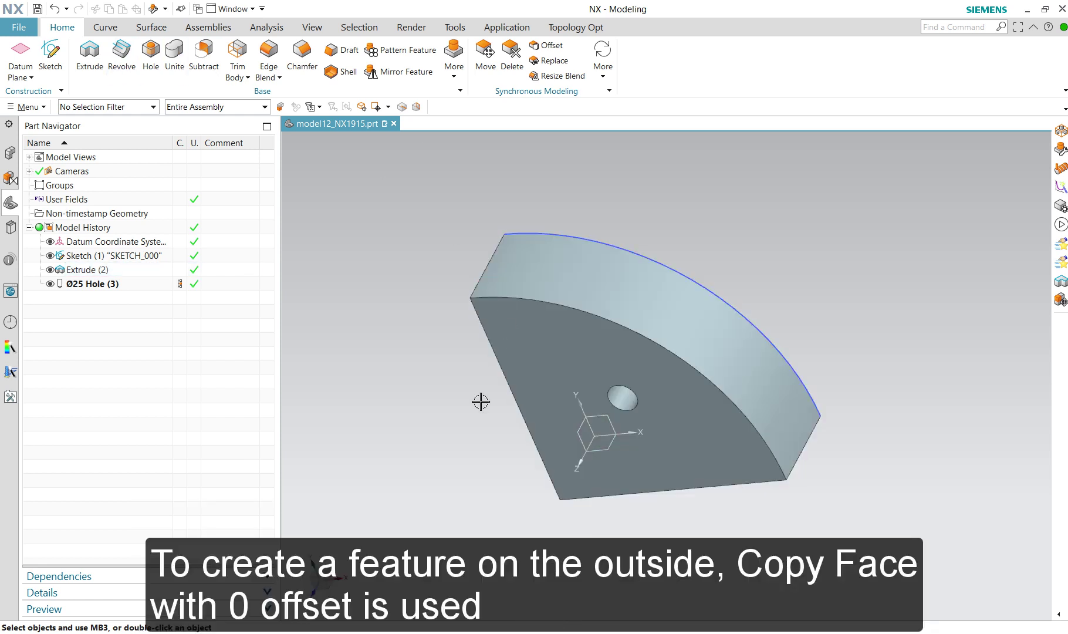
click(608, 82)
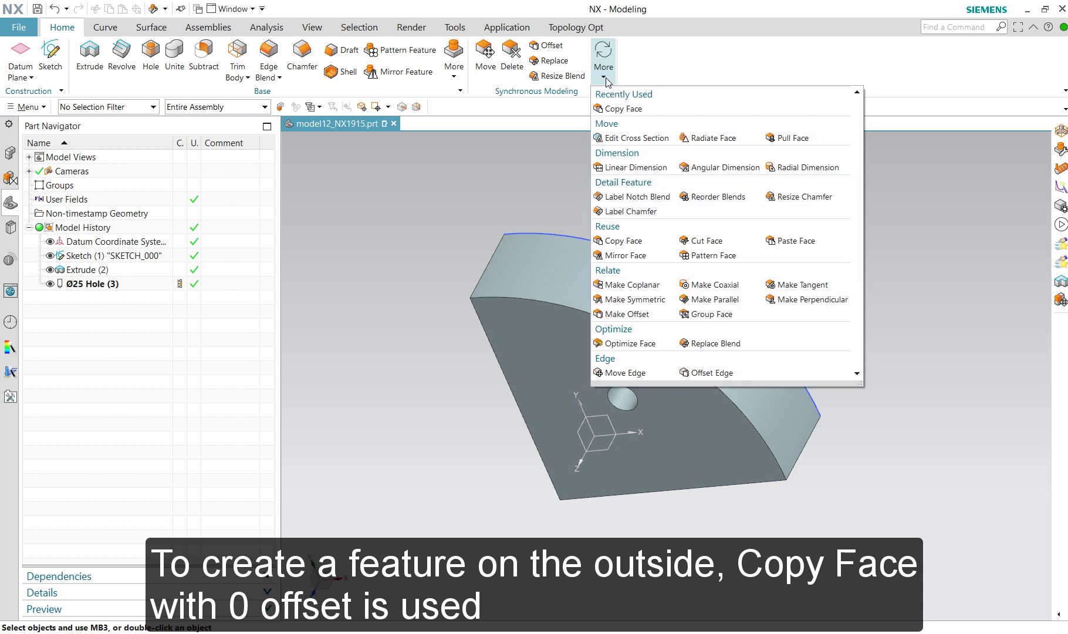
click(622, 242)
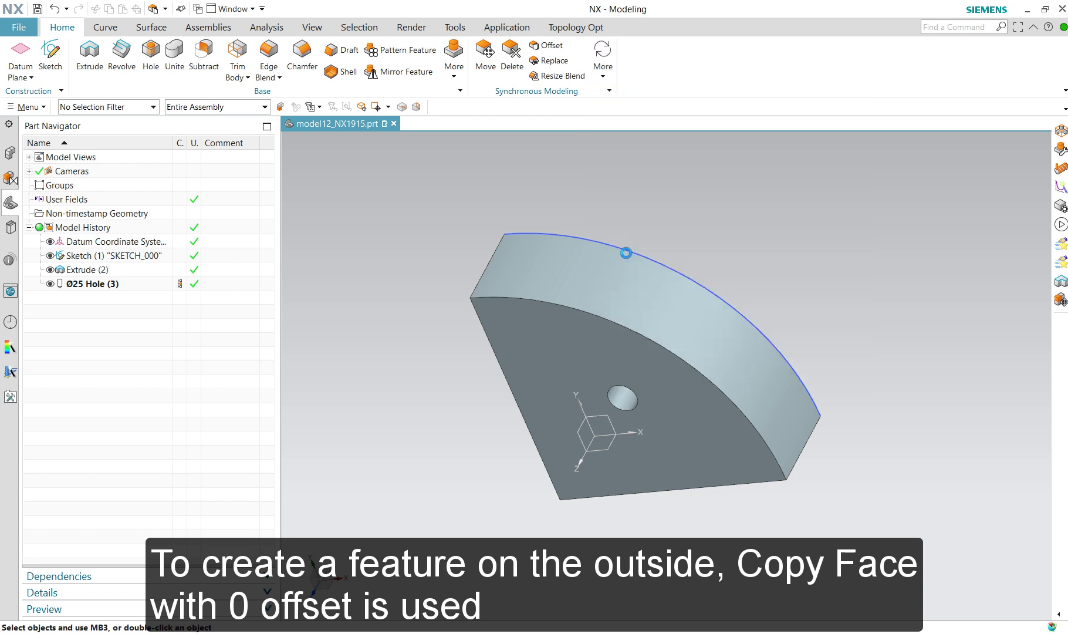
click(633, 292)
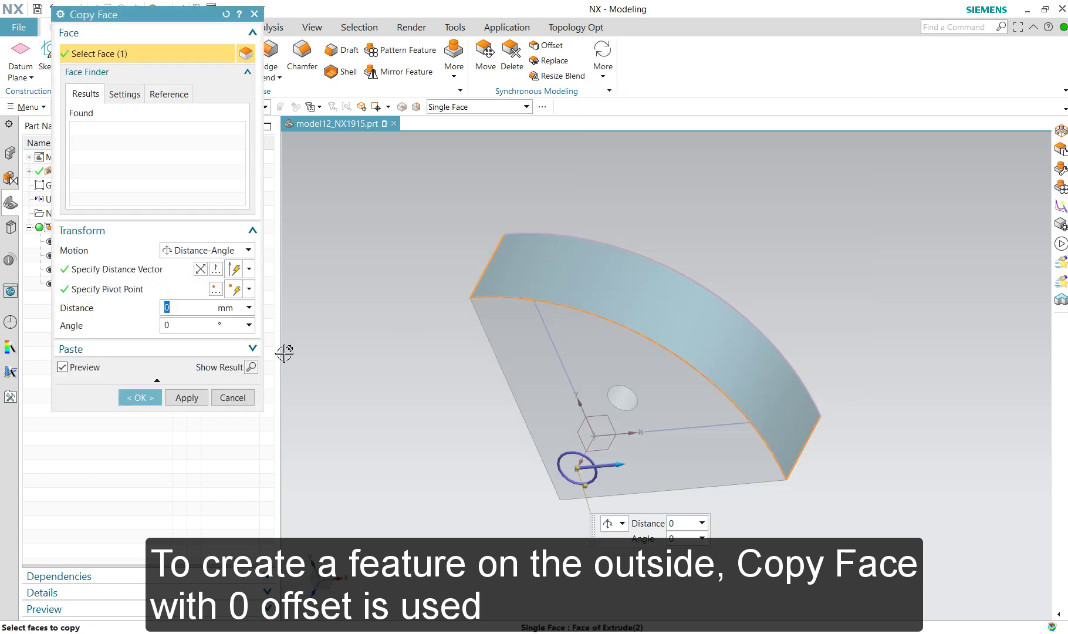
click(150, 398)
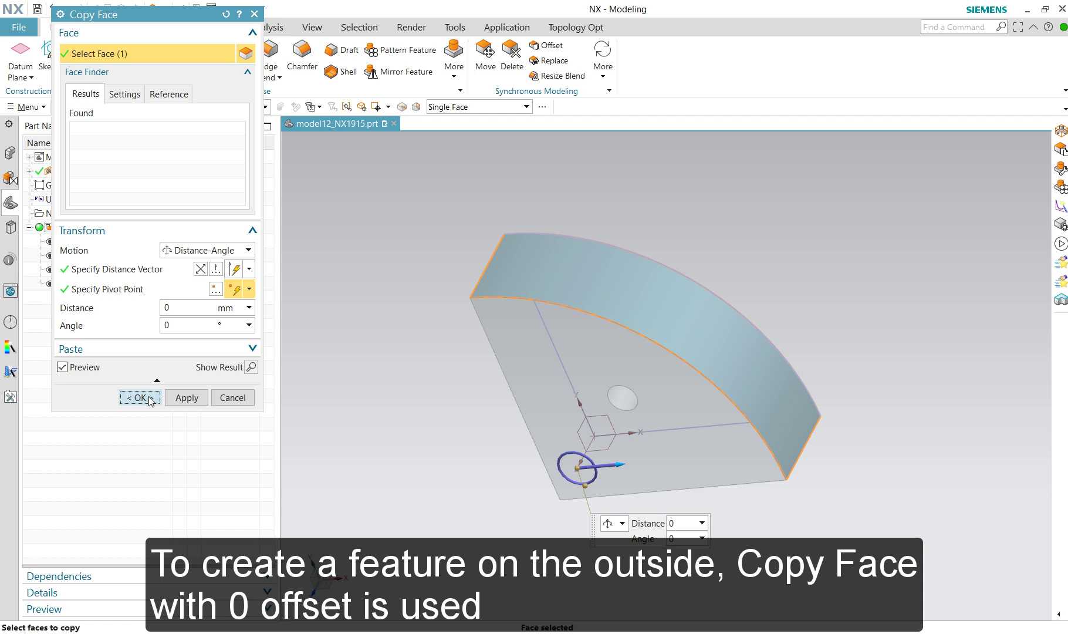
middle_drag(424, 410, 465, 368)
click(582, 29)
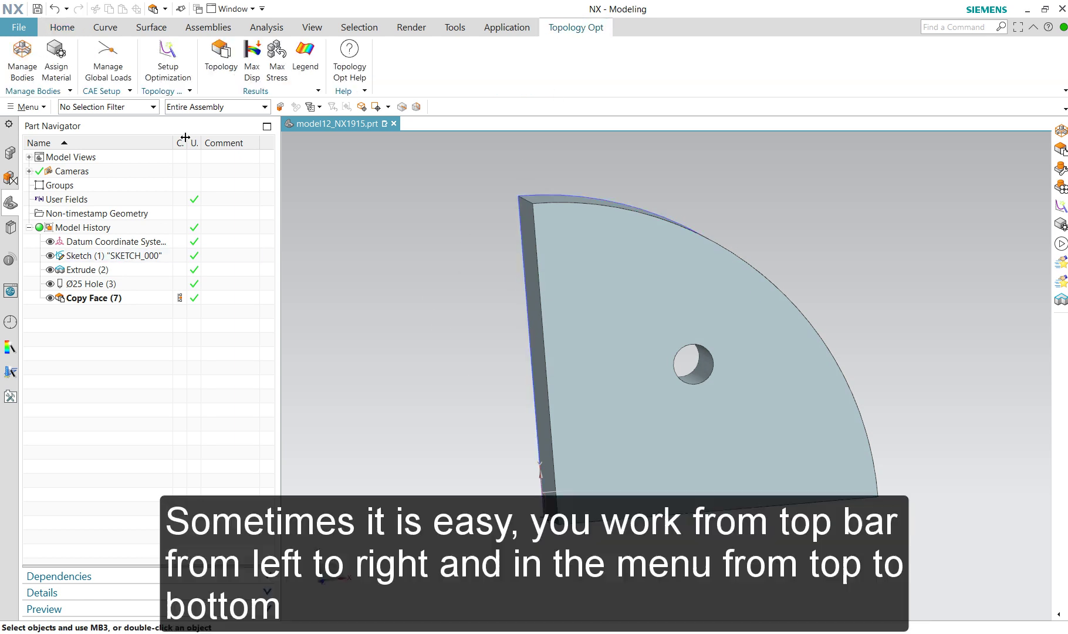
Add the quarter-disc solid body to the topology optimization body list.
click(22, 58)
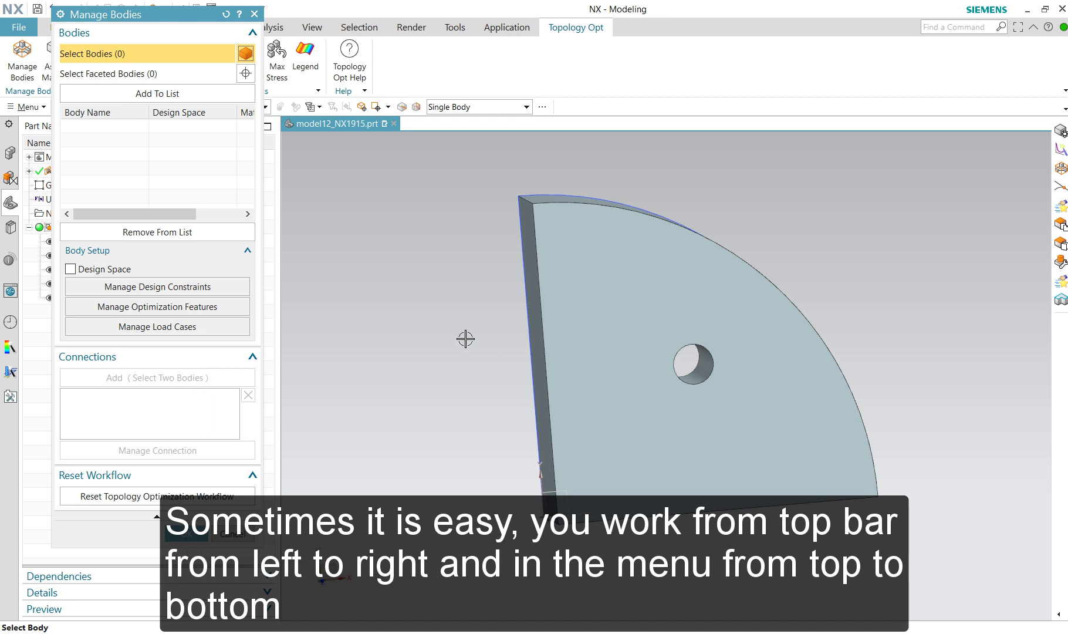
key(F8)
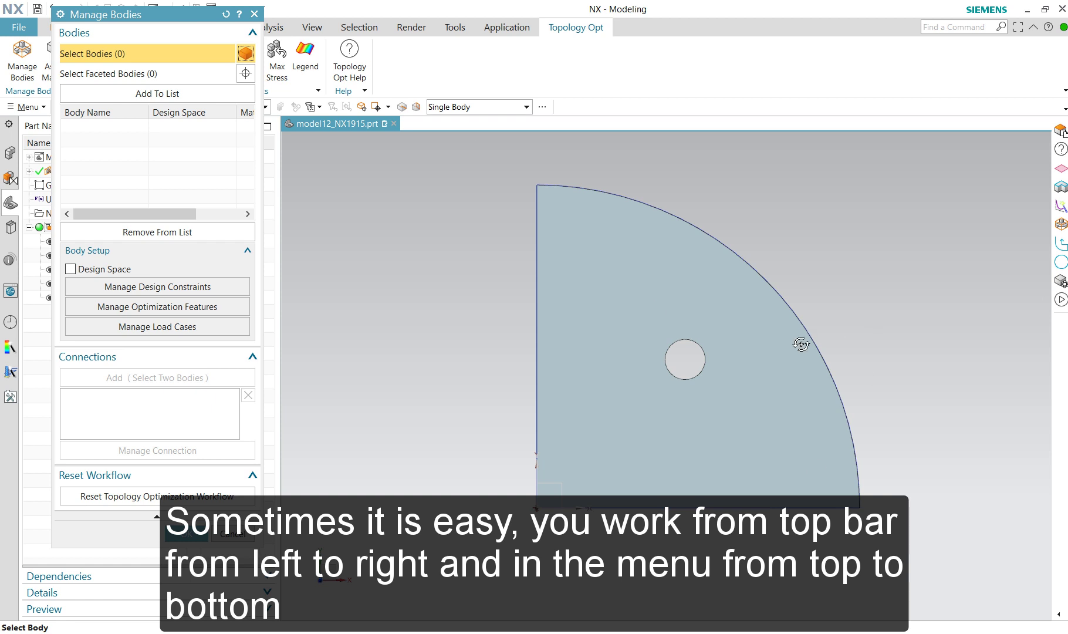
middle_drag(801, 343, 783, 348)
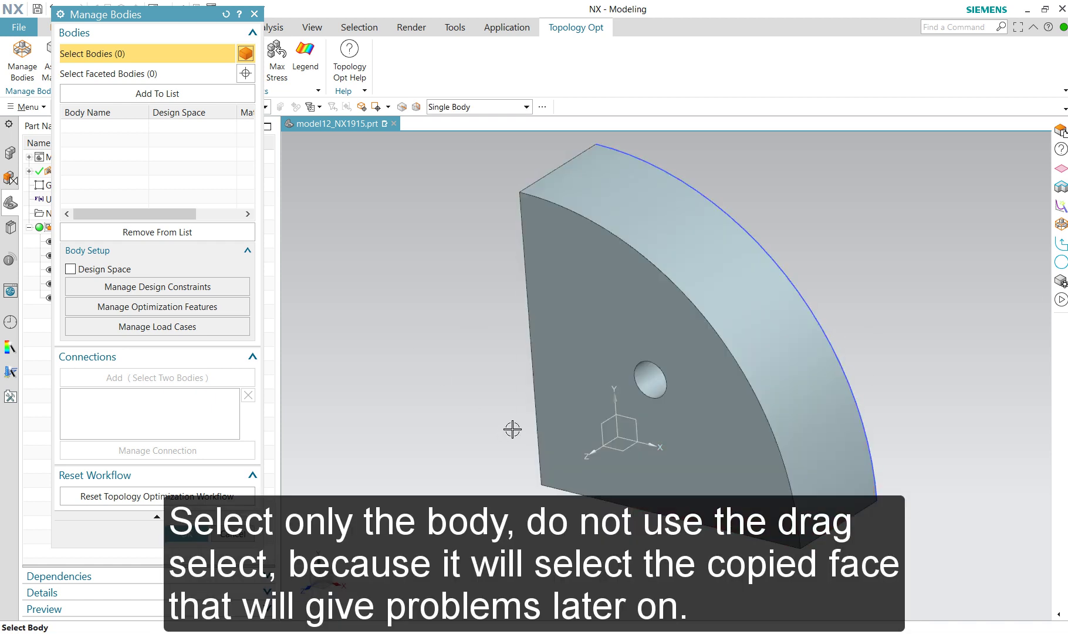
middle_drag(510, 430, 558, 460)
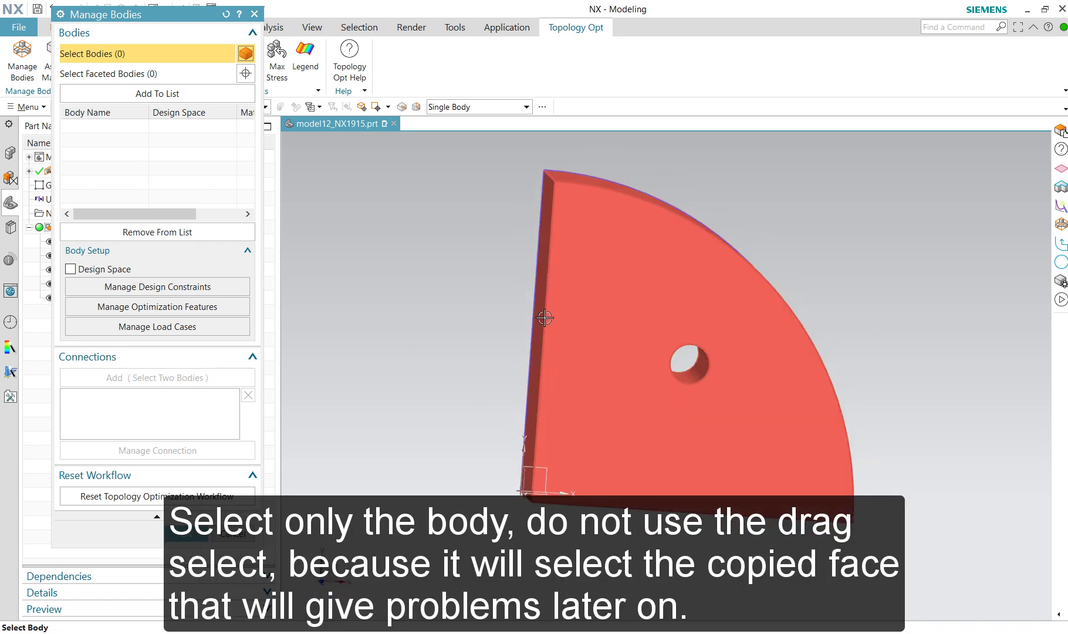
click(593, 326)
middle_click(593, 325)
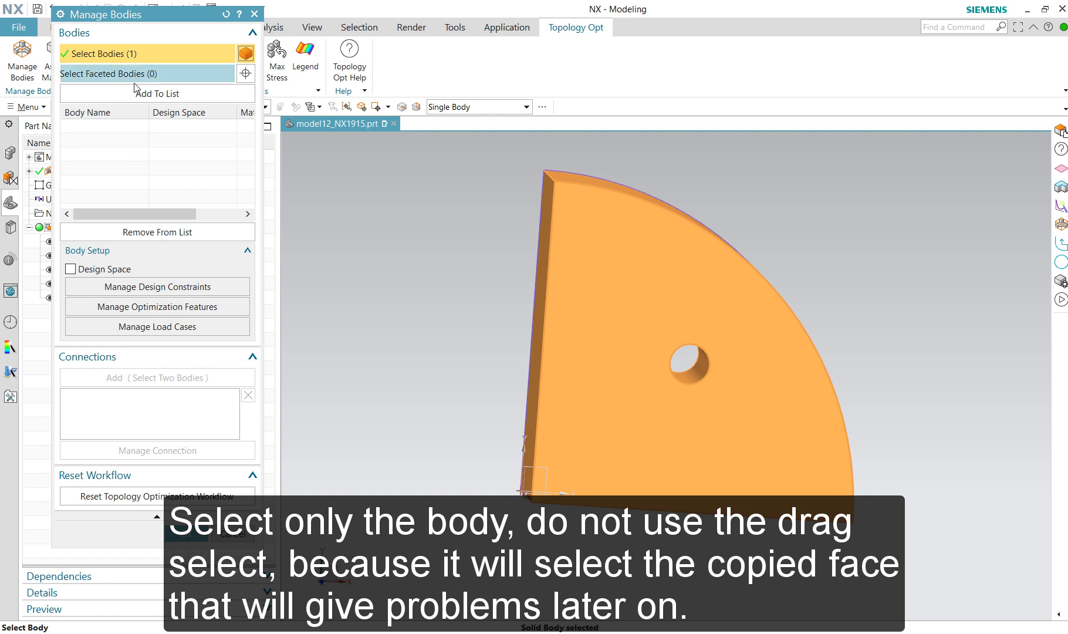
middle_click(616, 276)
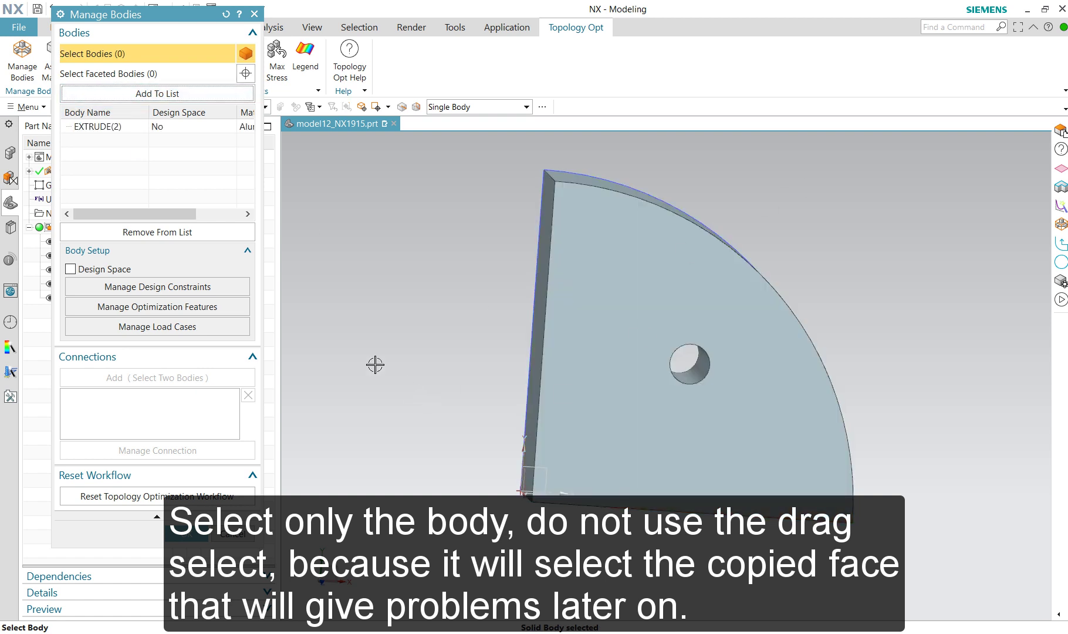
Mark EXTRUDE(2) as the design space.
click(70, 269)
click(75, 129)
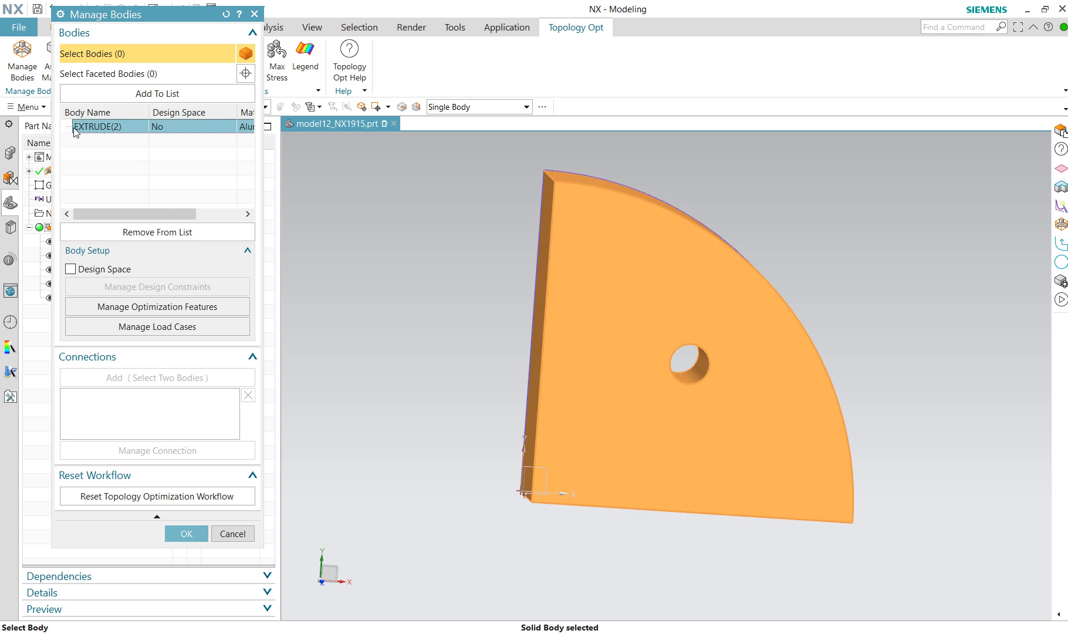
click(71, 269)
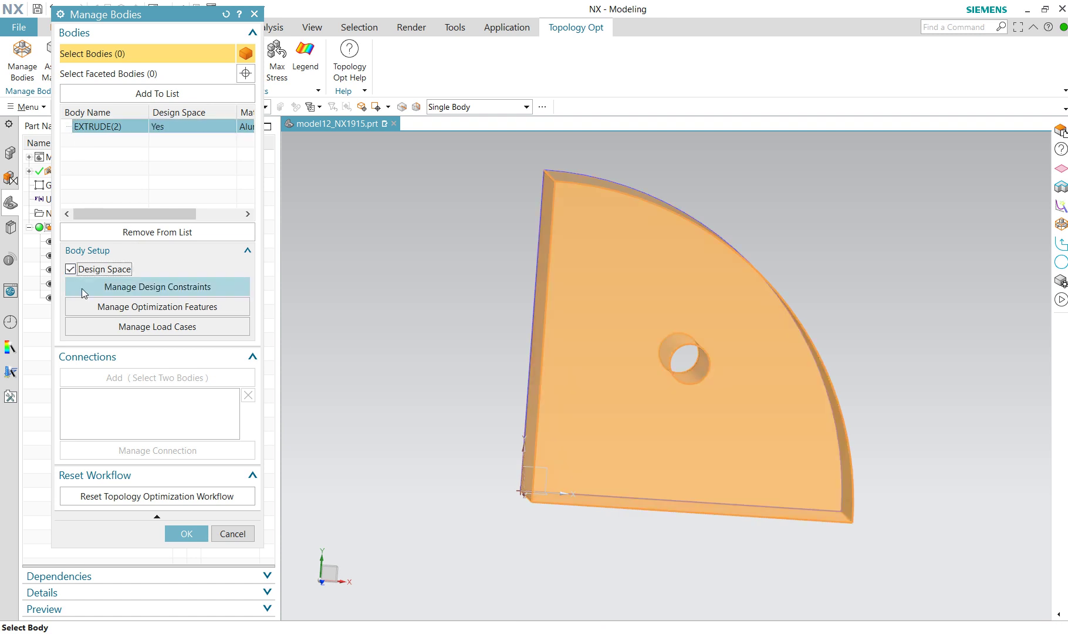
Add a Rotational Symmetry design constraint to EXTRUDE(2).
click(97, 287)
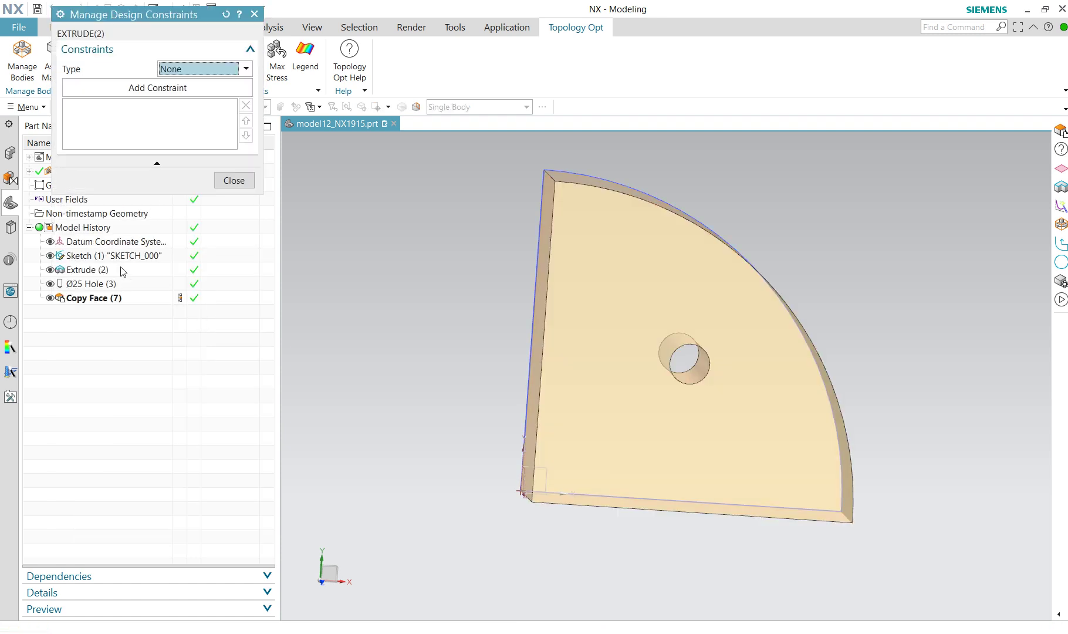
click(225, 69)
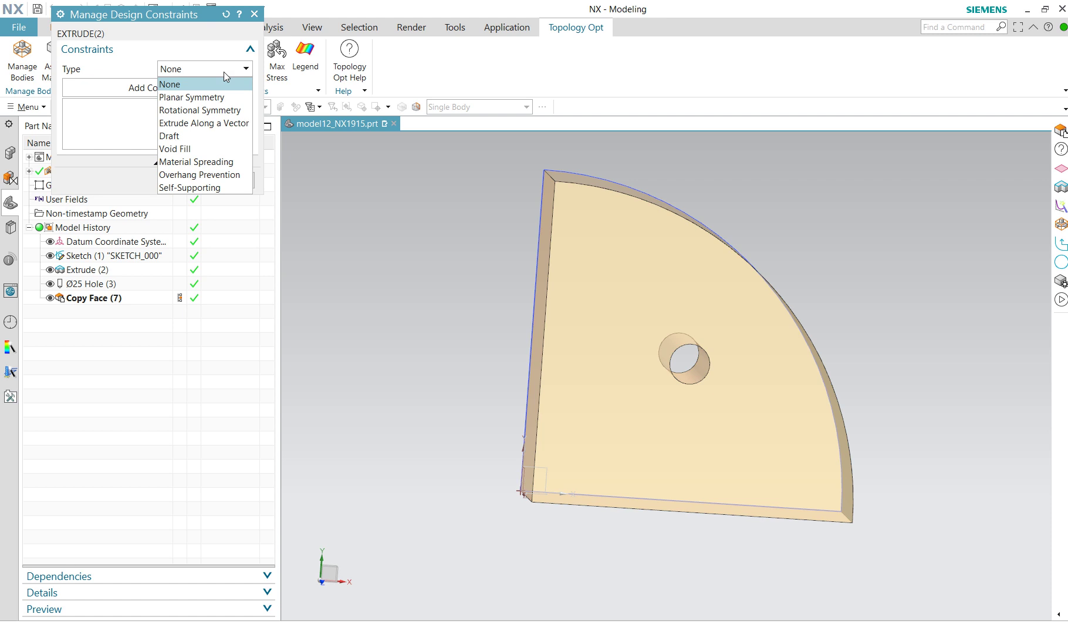
click(216, 113)
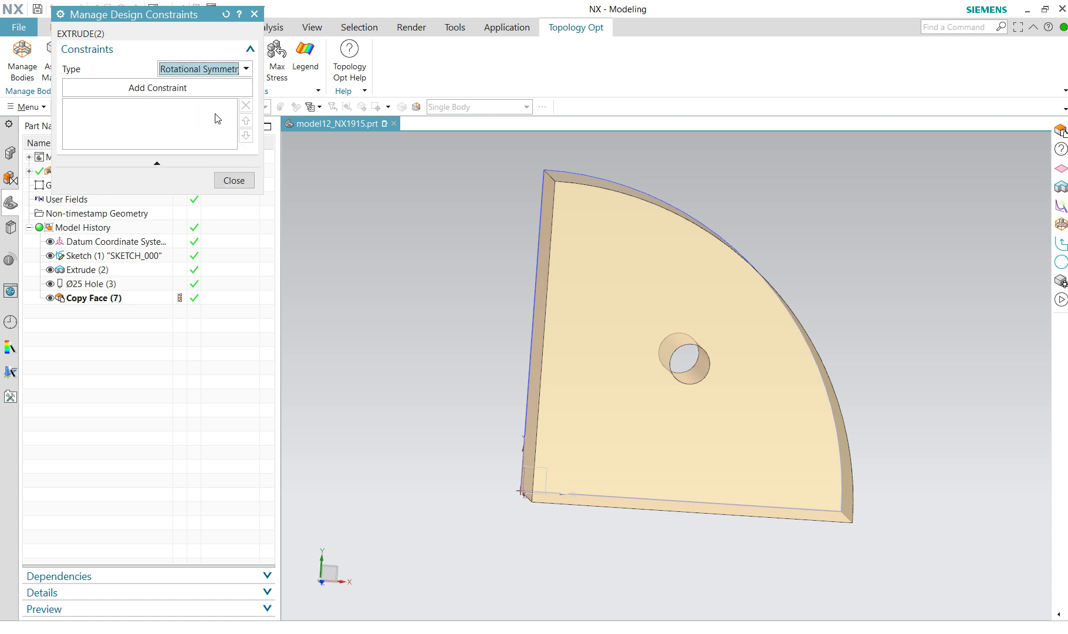
click(183, 93)
click(120, 108)
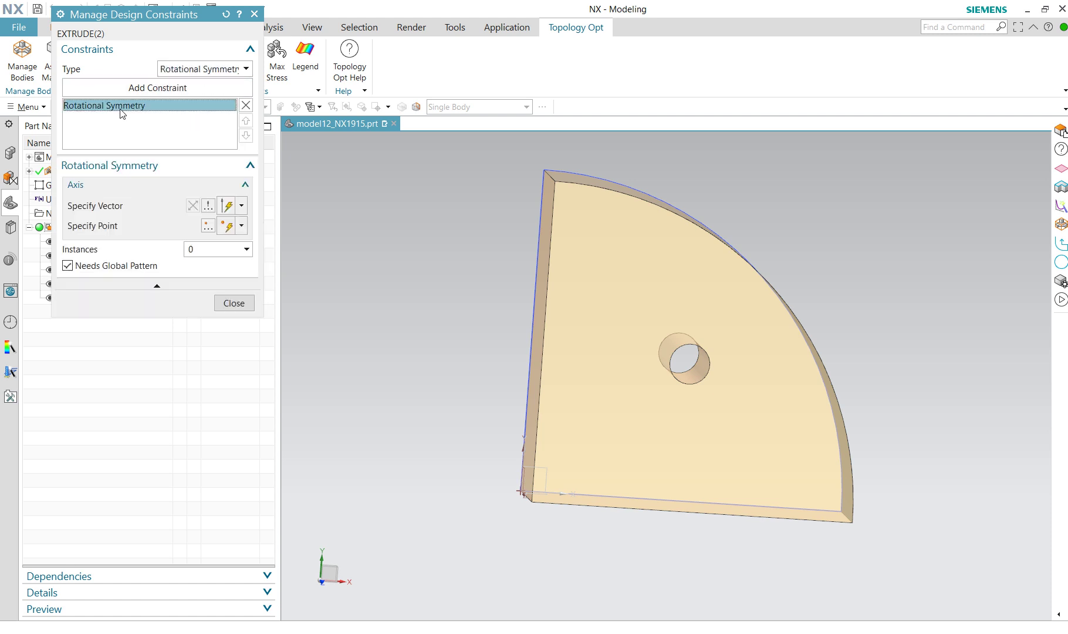
Set the symmetry axis to ZC with 4 instances and close the constraint settings.
click(241, 205)
middle_drag(394, 465, 438, 481)
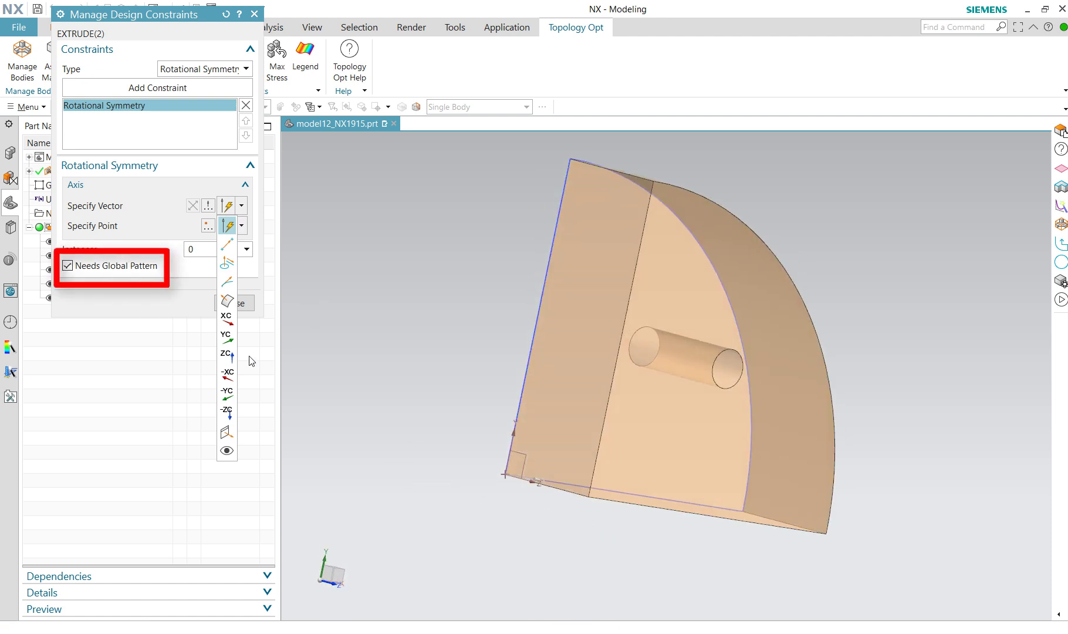
click(231, 355)
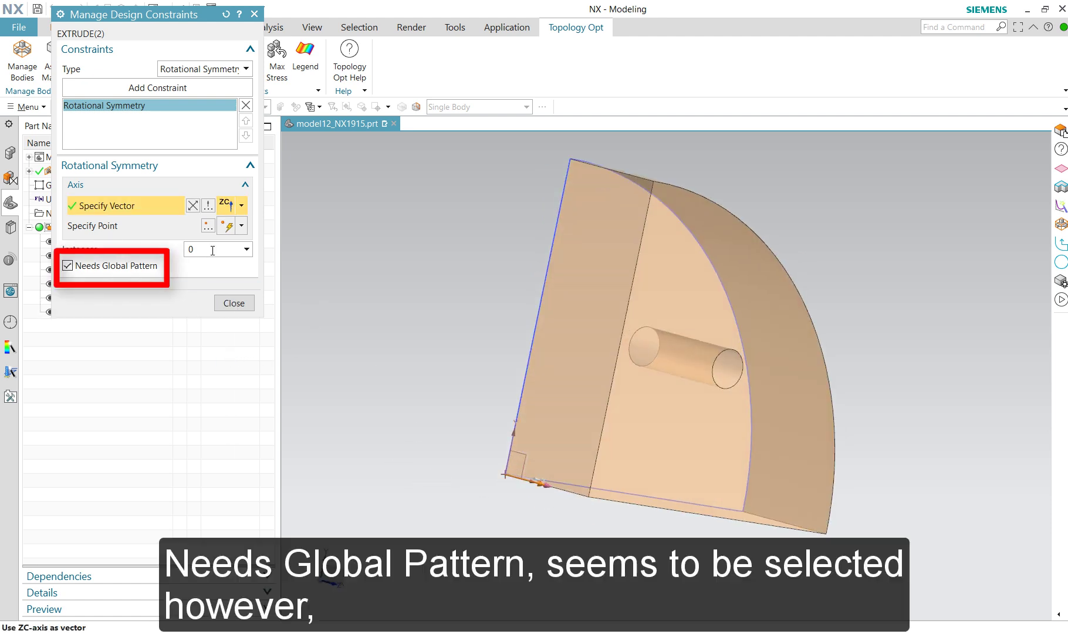
click(189, 251)
key(Tab)
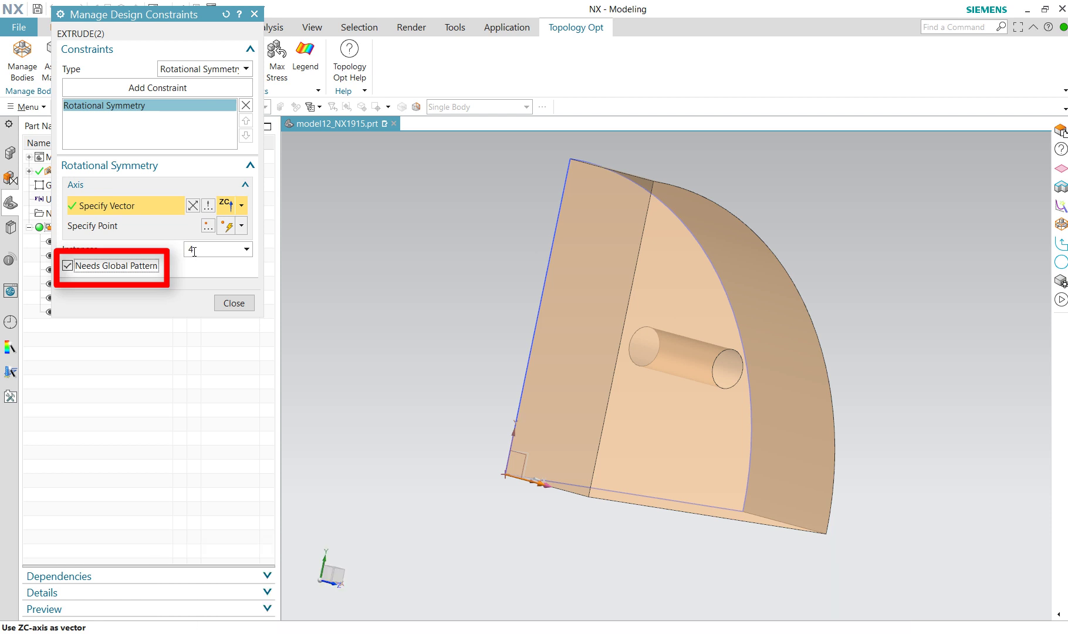
key(Tab)
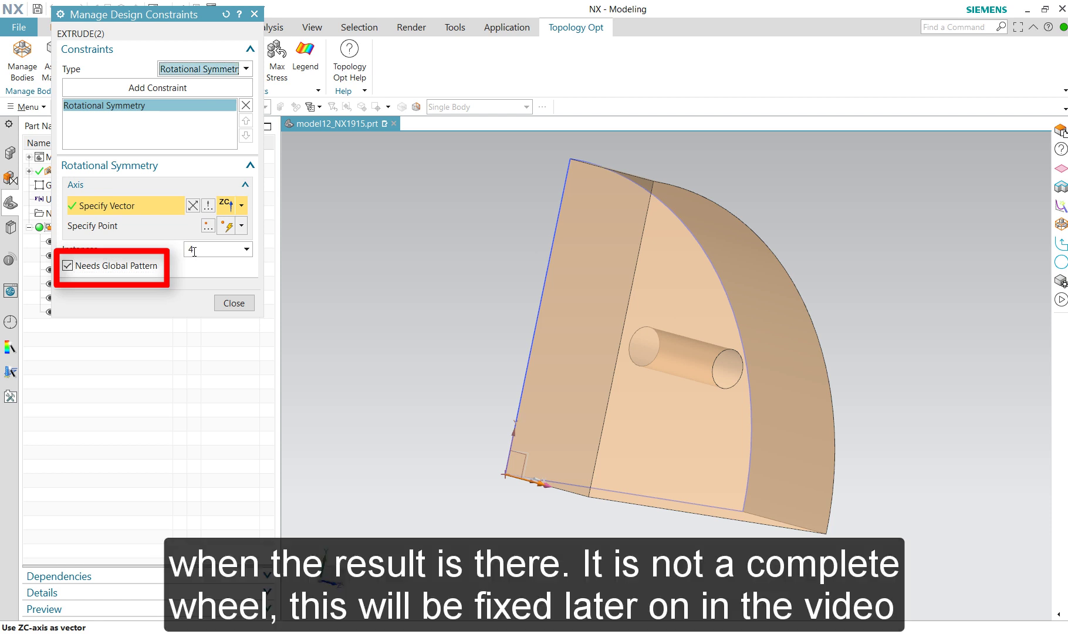
click(194, 252)
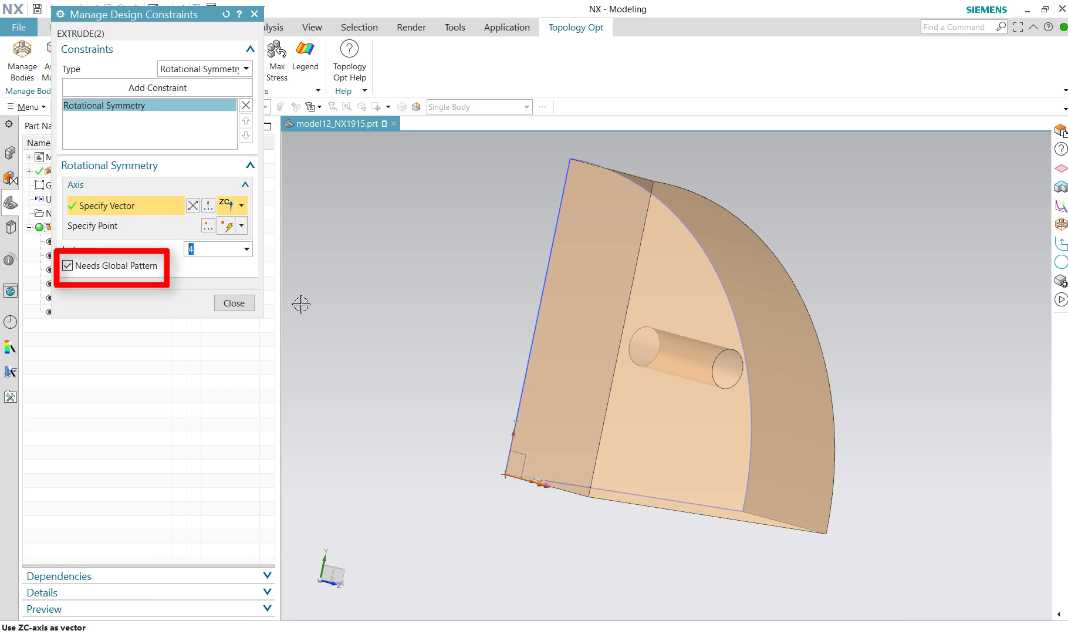
click(221, 304)
click(234, 303)
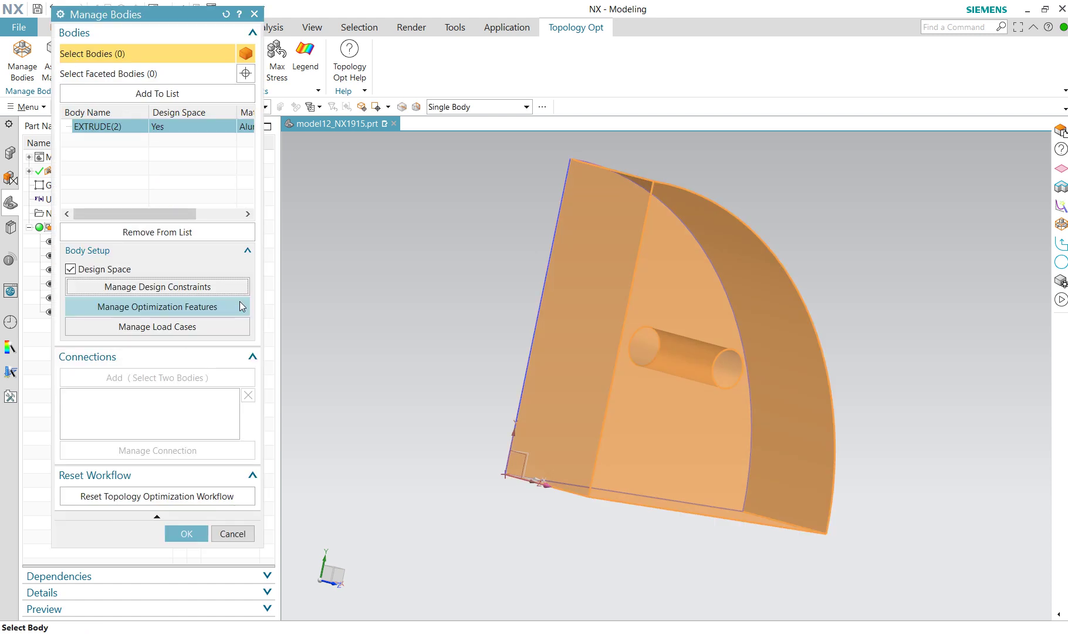
Add all auto-recognized features and give SIMPLE HOLE a 10 mm offset thickness.
click(170, 307)
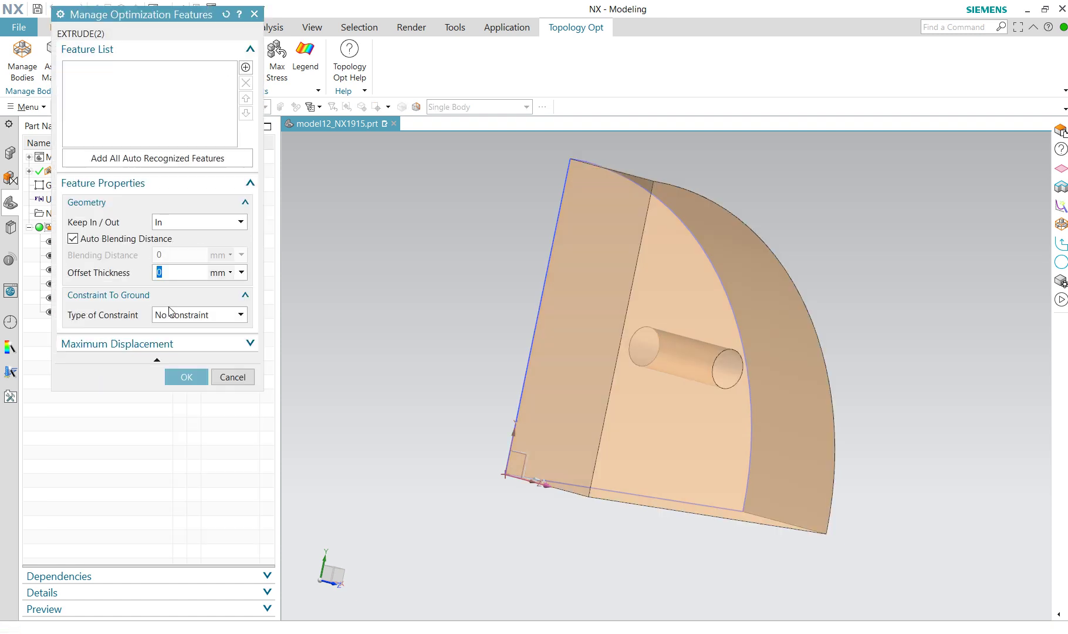
click(147, 158)
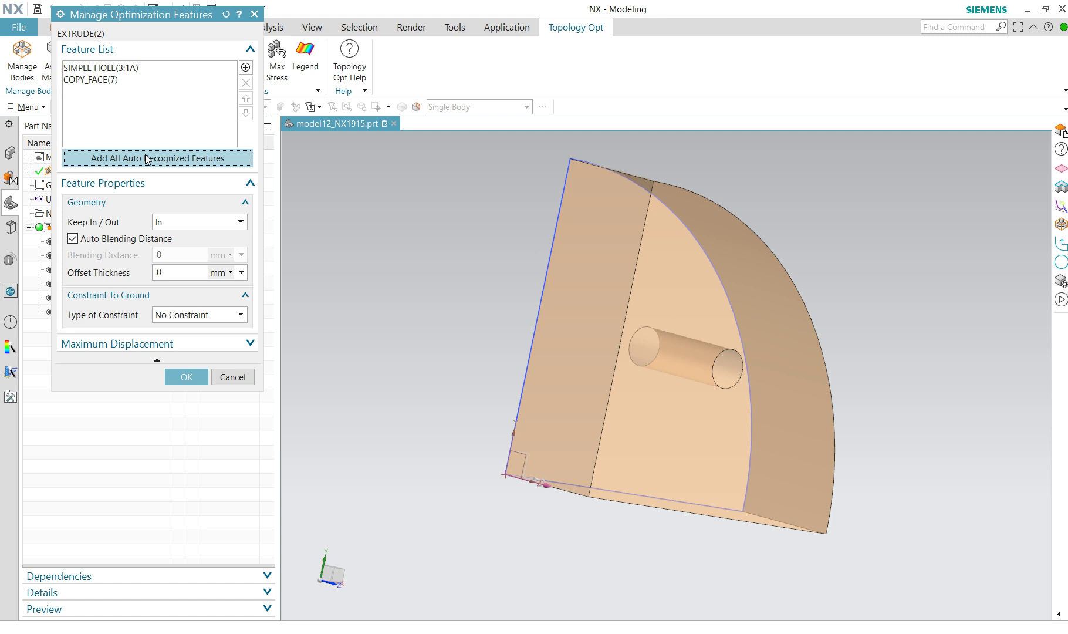
click(107, 69)
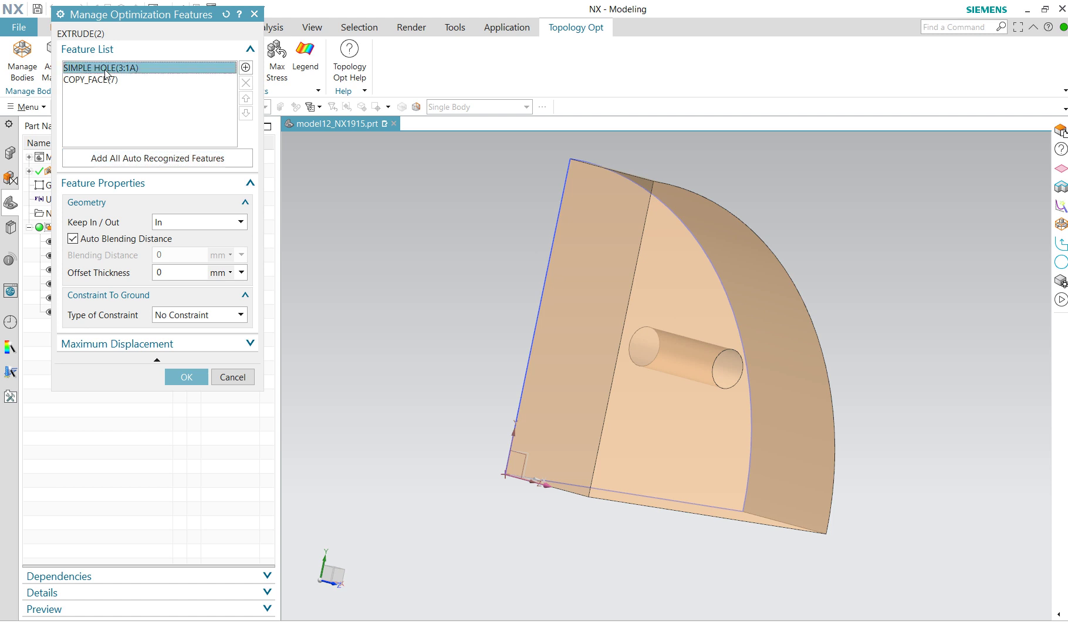
drag(182, 274, 148, 270)
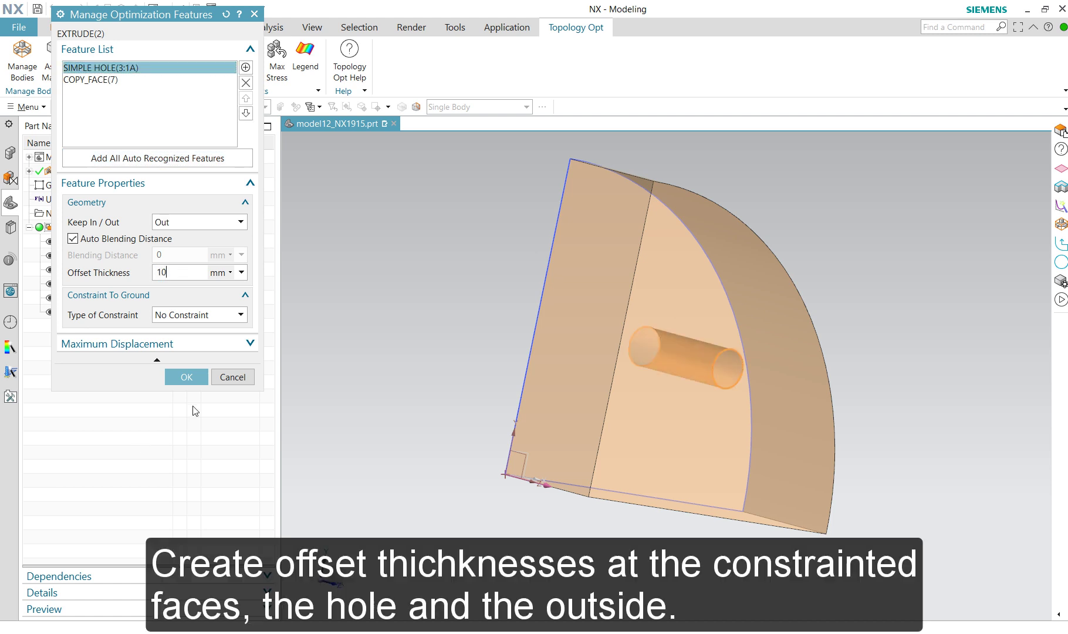
click(186, 377)
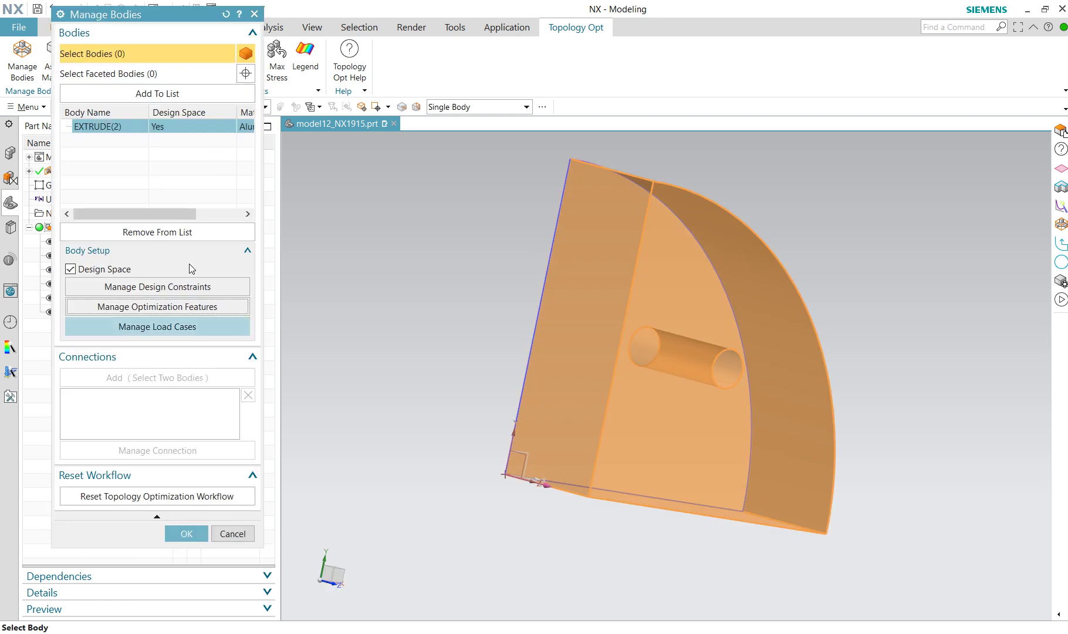
Give the COPY_FACE(7) outer face a 10 mm offset thickness.
click(160, 287)
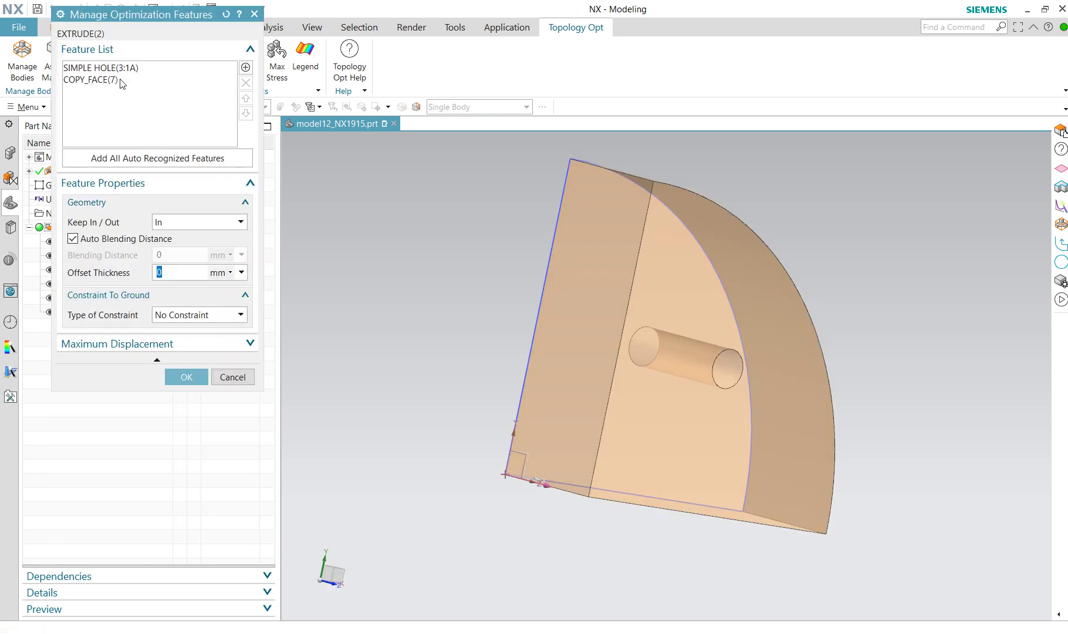
click(120, 80)
click(181, 267)
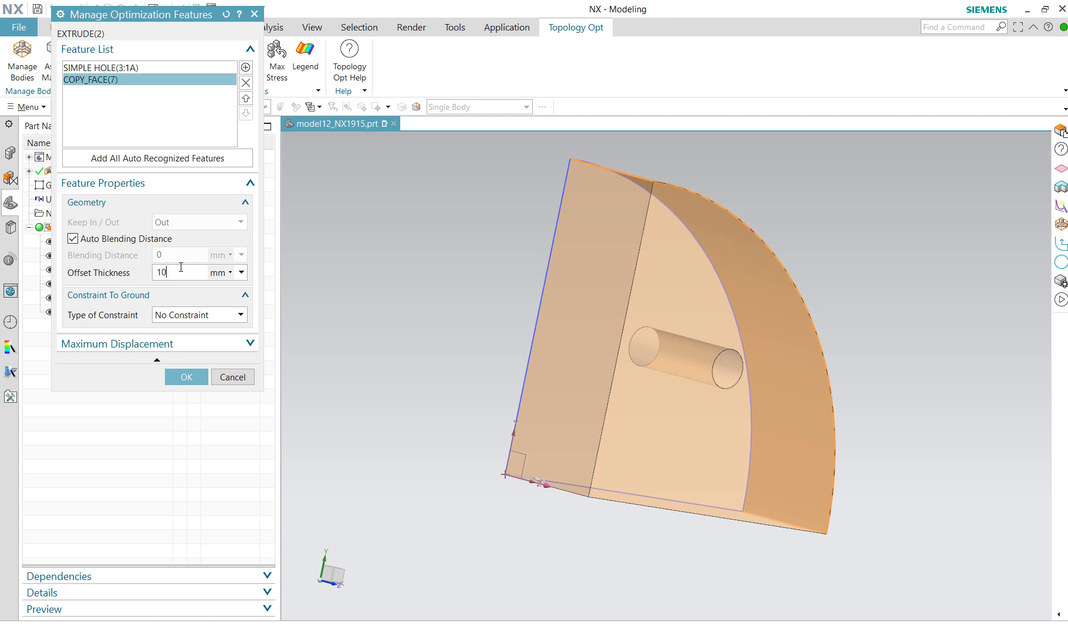
click(192, 378)
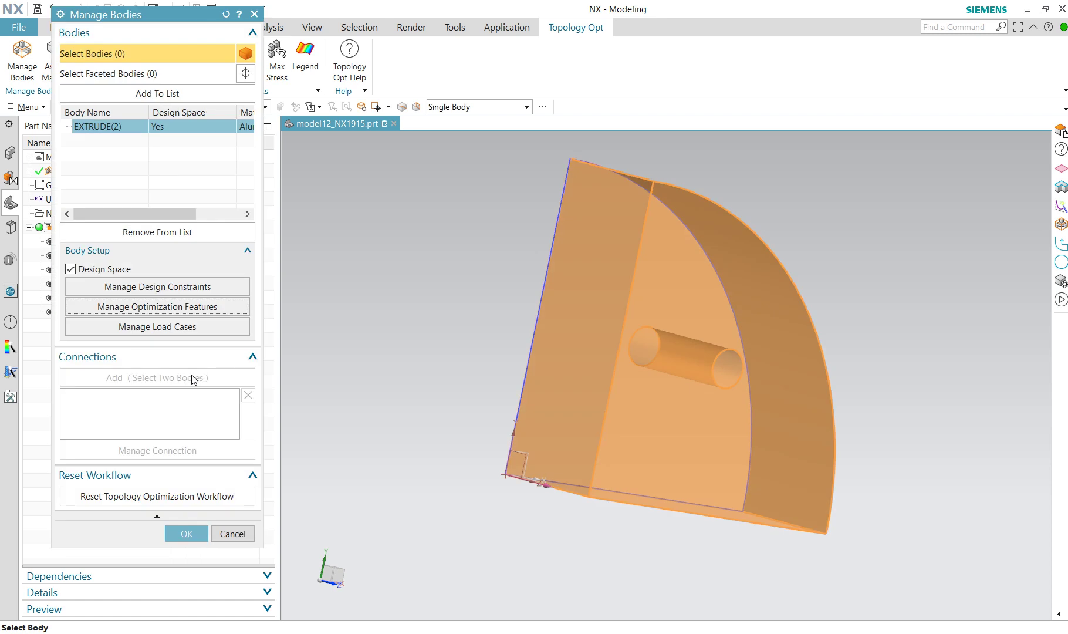
Set the hole's Type of Constraint to Fixed.
middle_click(162, 310)
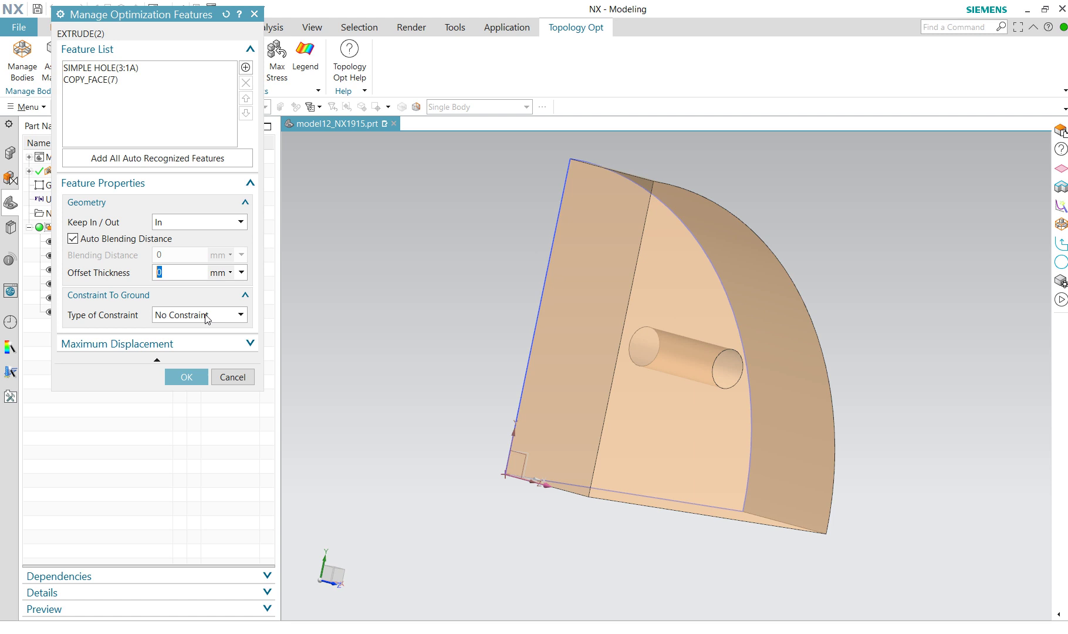
click(133, 69)
click(240, 317)
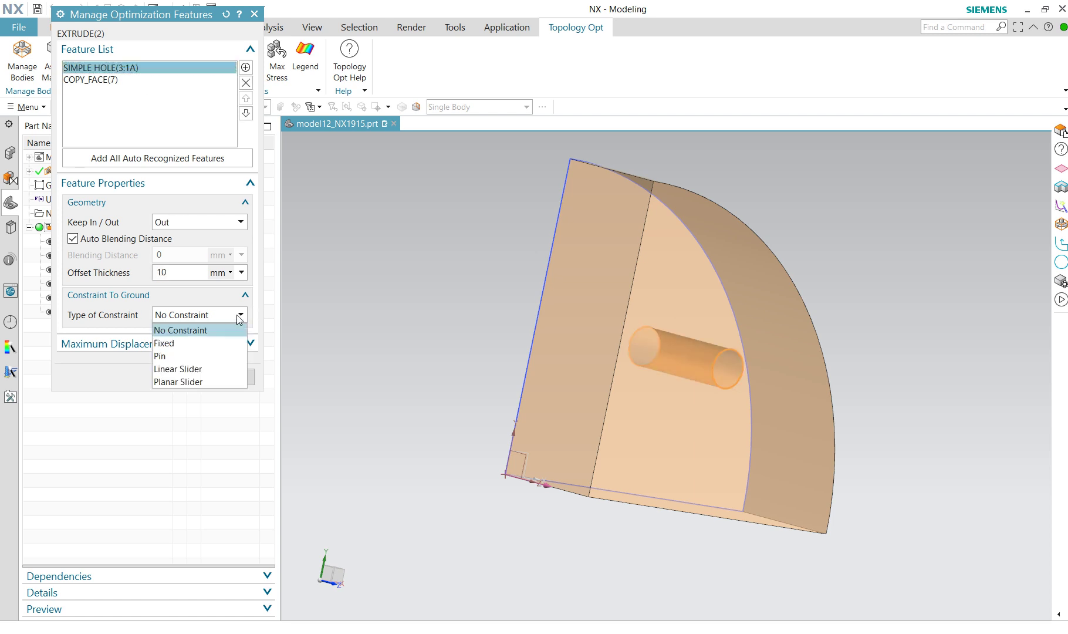
click(225, 345)
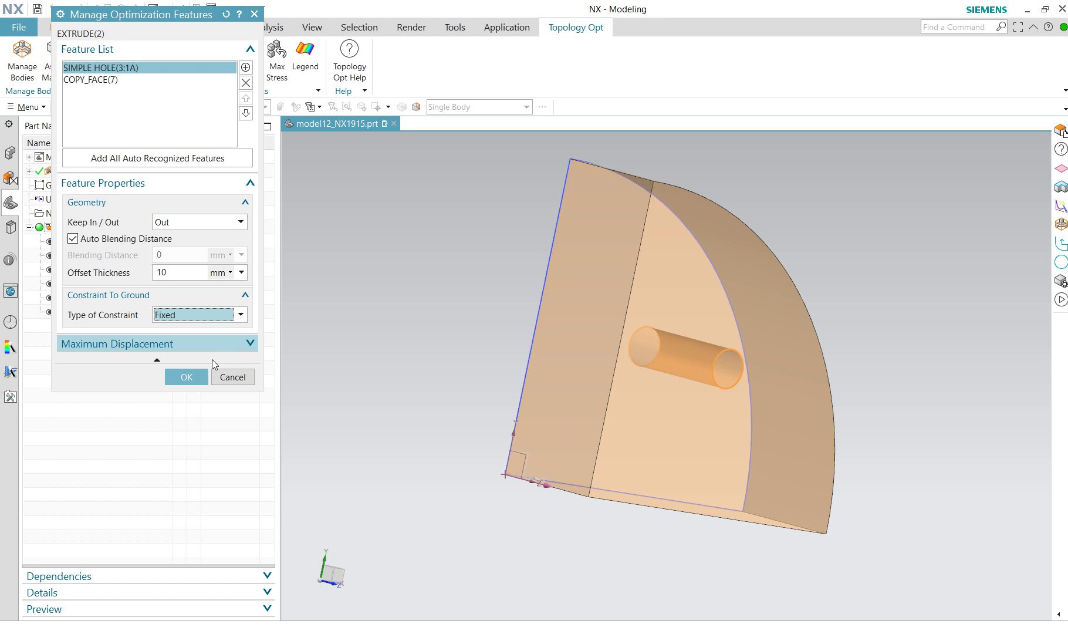
click(186, 377)
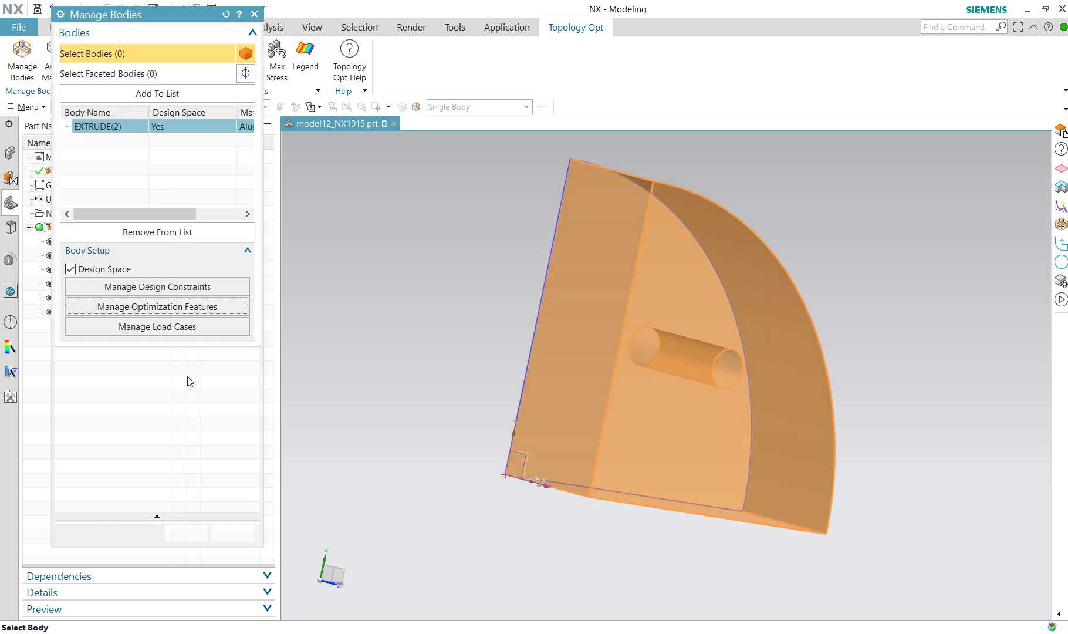
Apply a 1 MPa pressure load to COPY_FACE(7) in Load Case 1.
click(175, 328)
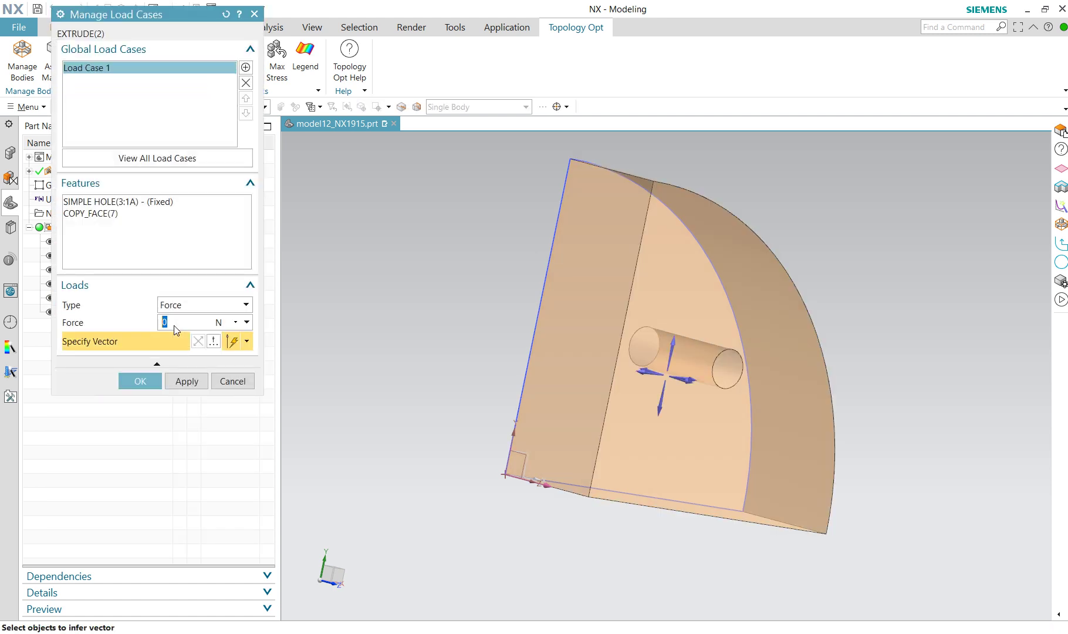
click(108, 215)
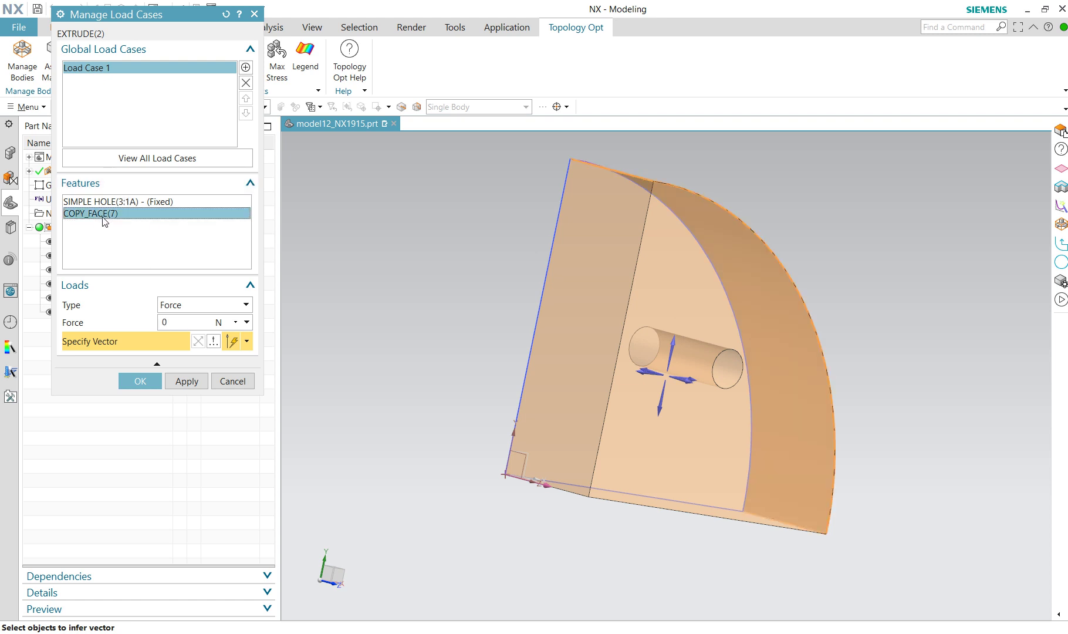
click(229, 311)
click(219, 344)
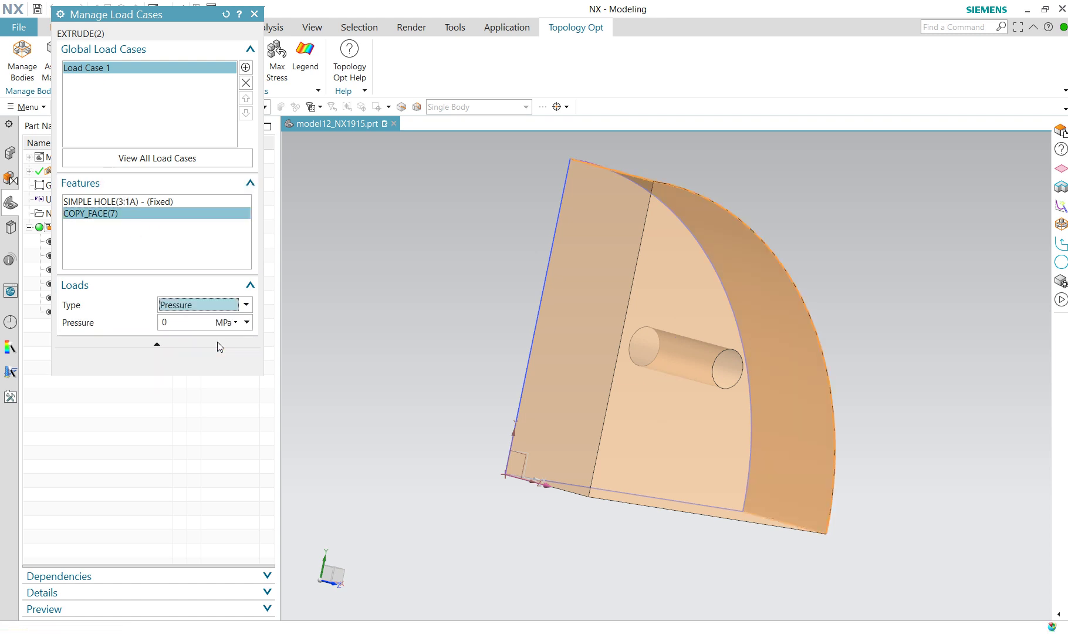
click(191, 325)
text(1)
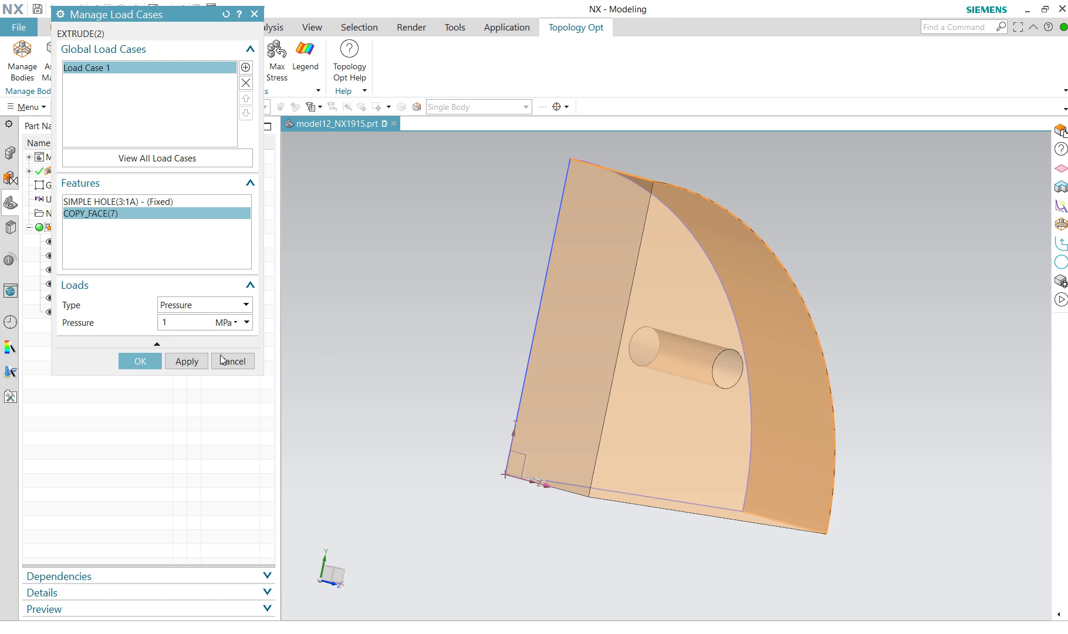
click(141, 360)
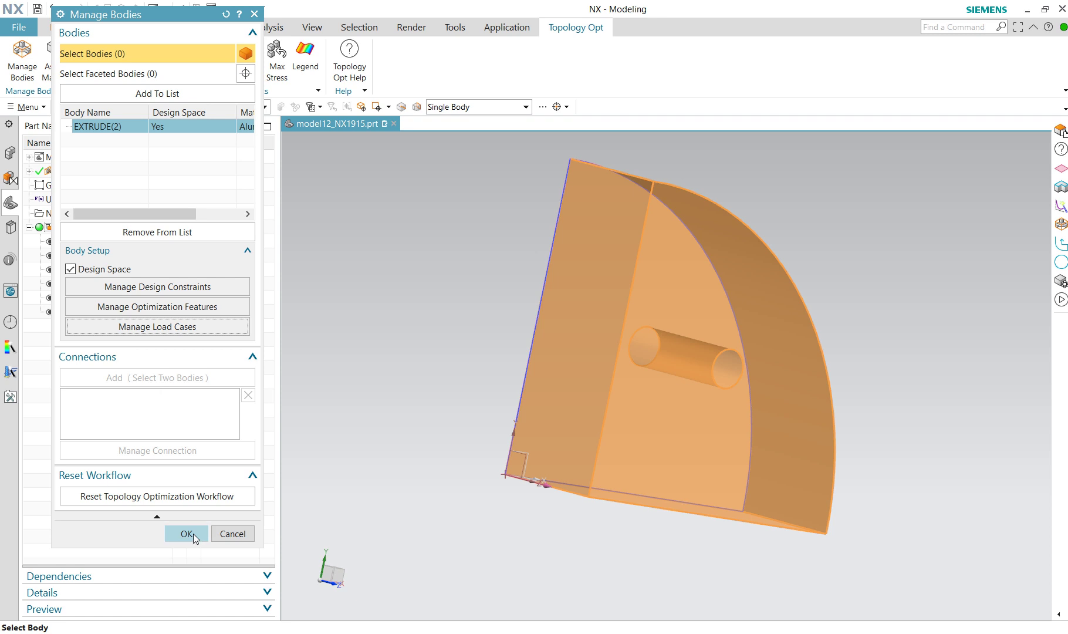
Confirm EXTRUDE(2) as design space and cancel Global Loads with acceleration left unchecked.
click(252, 481)
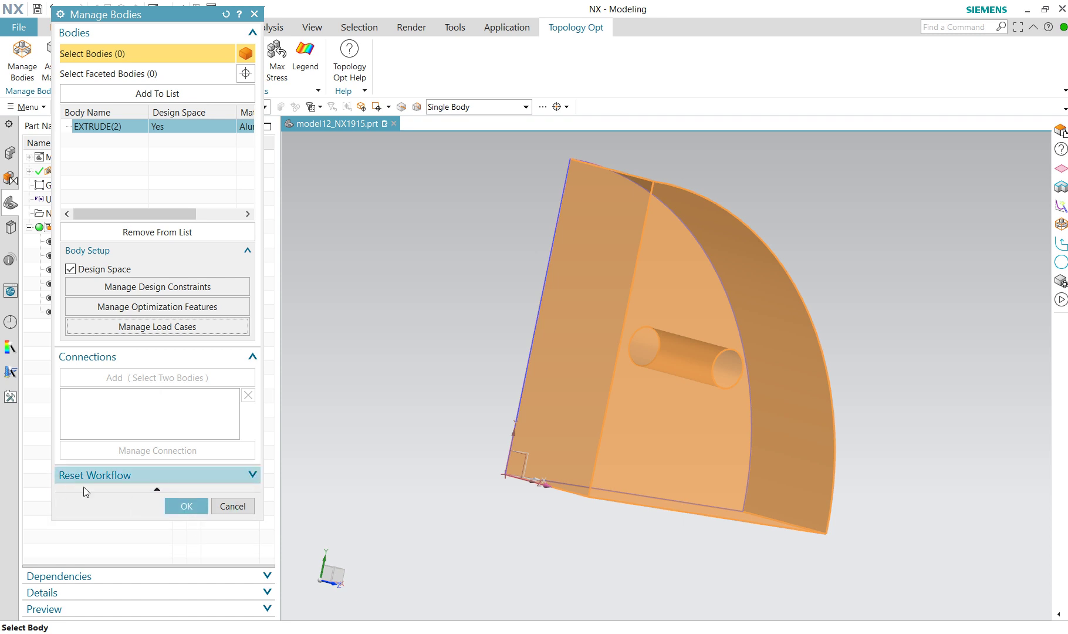
click(187, 506)
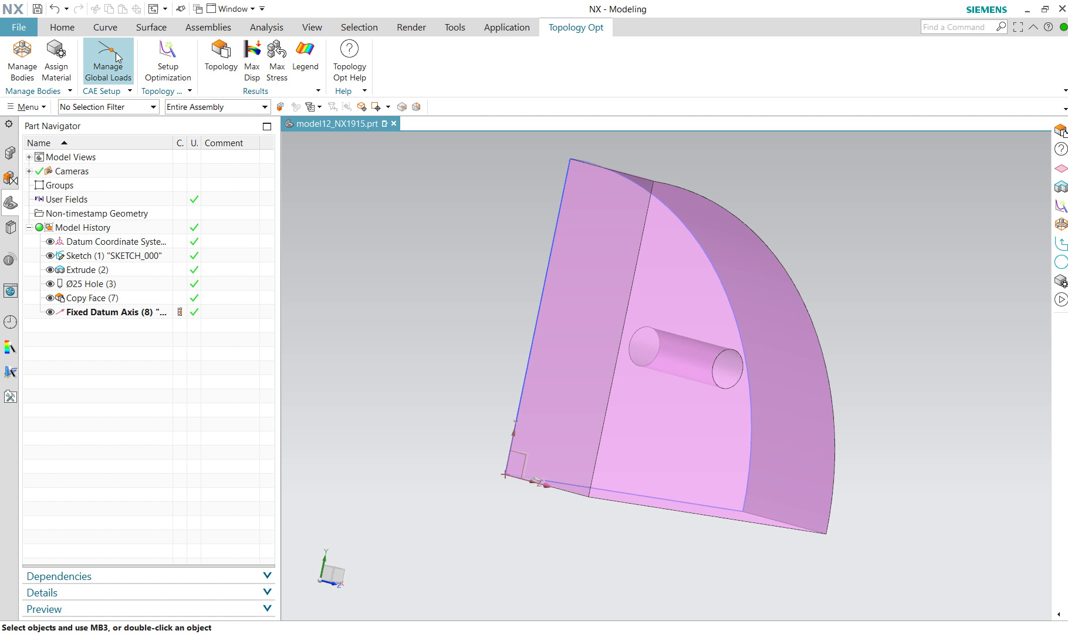
click(115, 54)
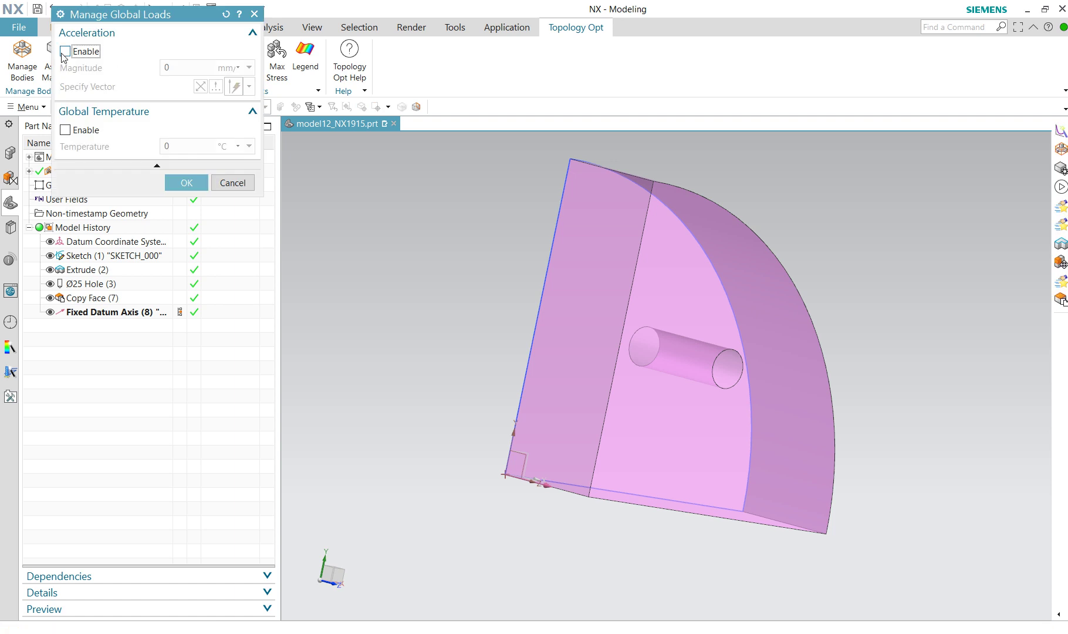
click(232, 184)
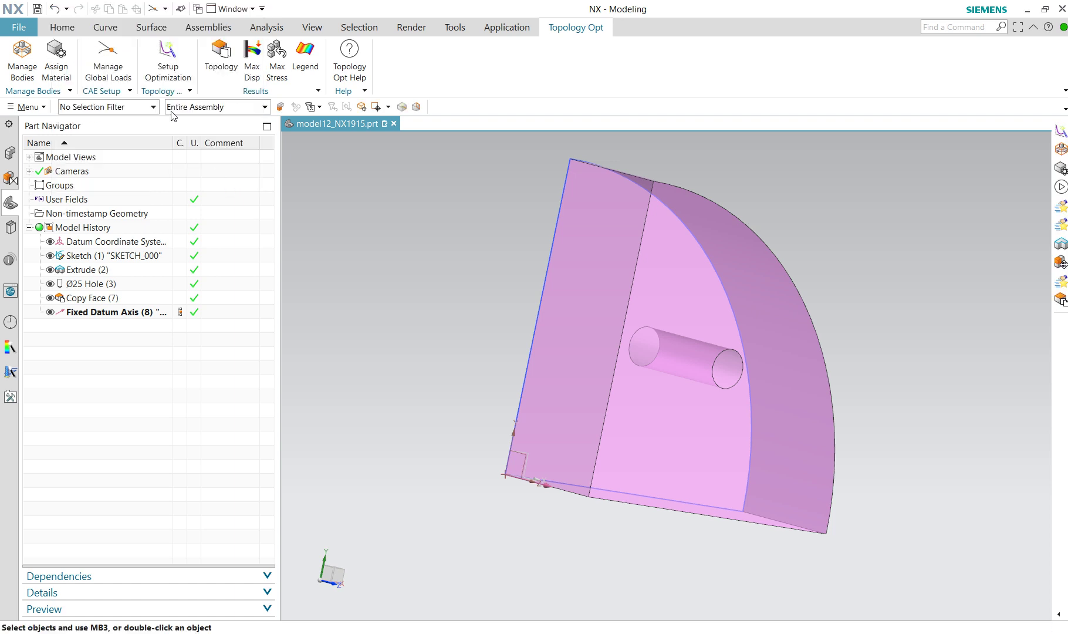
Estimate parameters at Fast/Coarse resolution, set a 2.75 kg mass target, and run optimization.
click(167, 59)
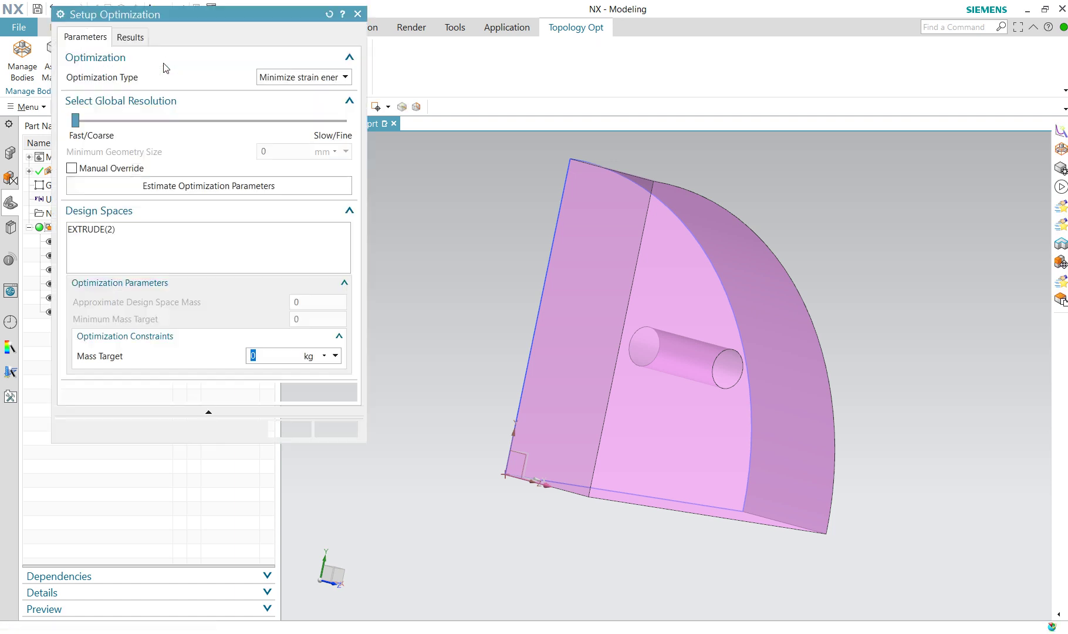
drag(78, 122, 77, 124)
click(139, 187)
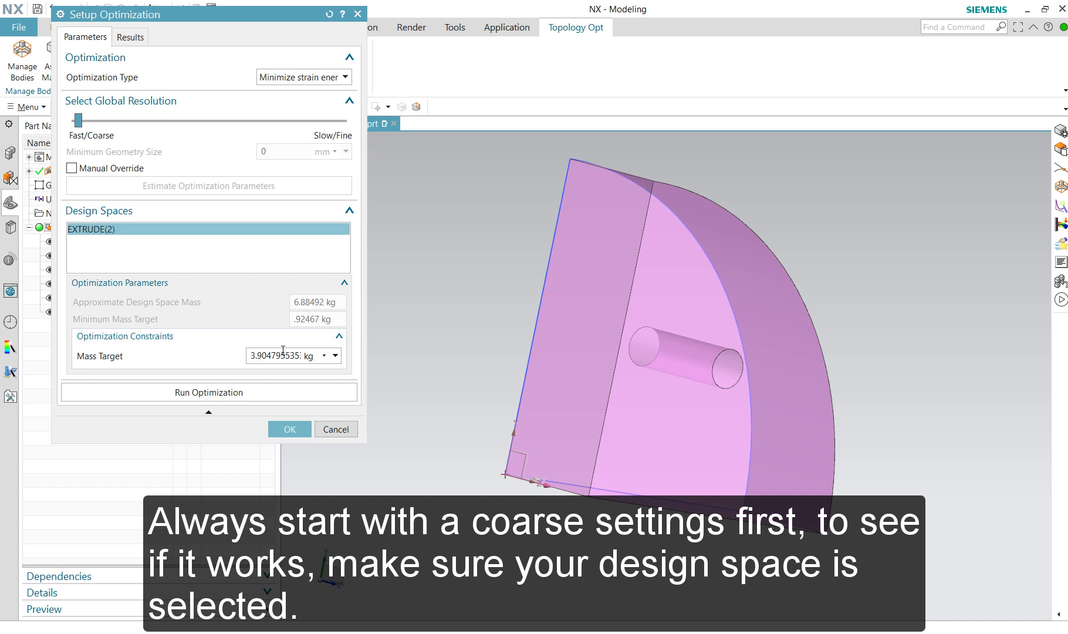
double_click(280, 353)
text(2.75)
double_click(276, 352)
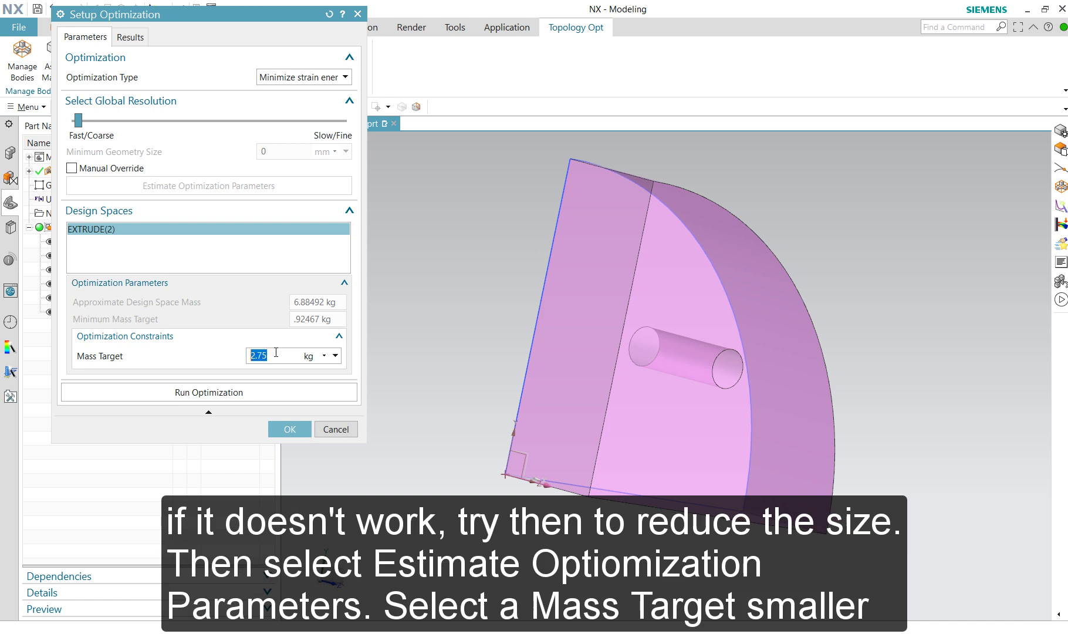
click(209, 396)
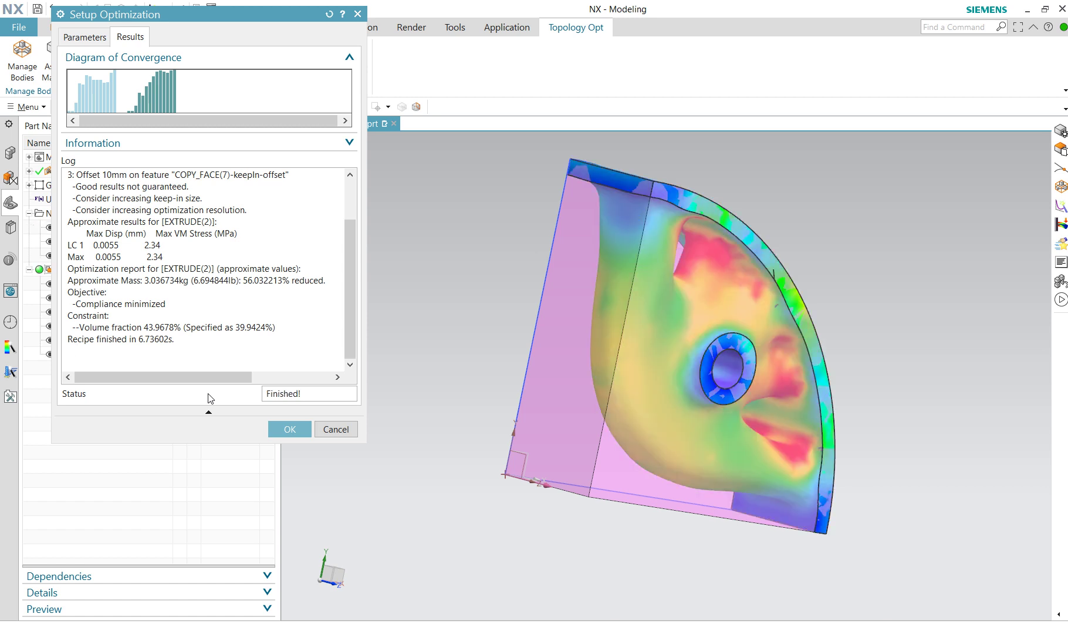
Accept the finished optimization and inspect the single optimized quarter.
click(288, 431)
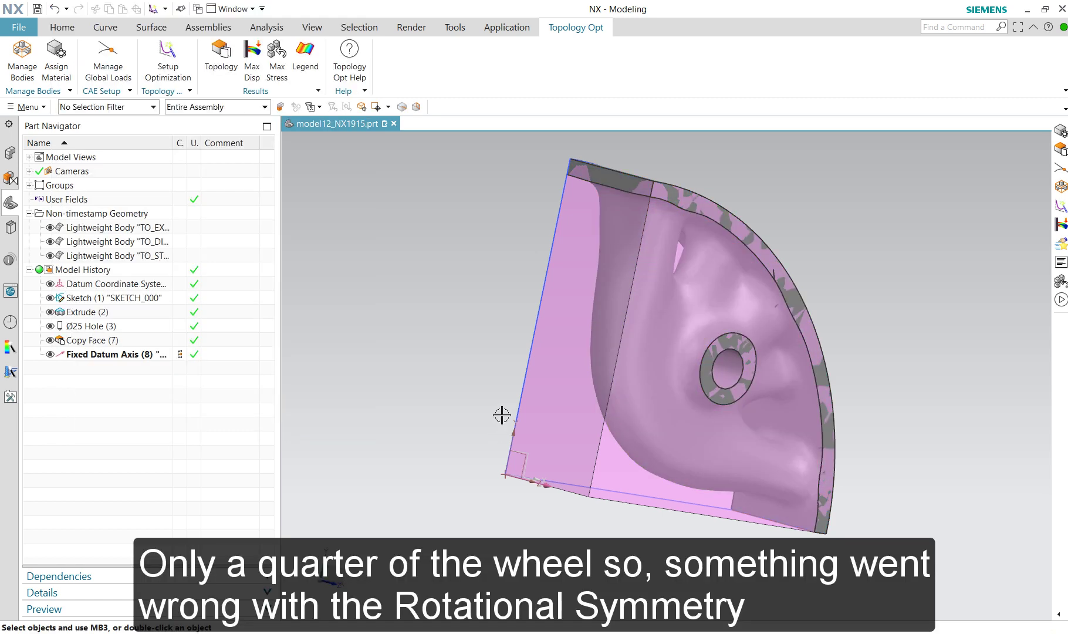
middle_drag(503, 416, 520, 376)
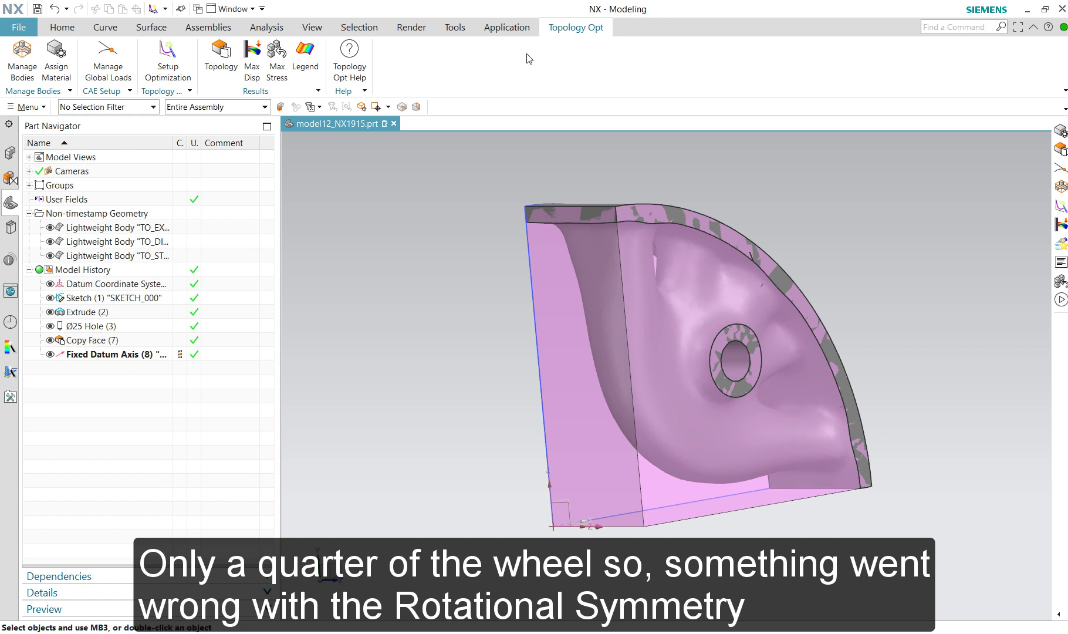
Tick Needs Global Pattern on EXTRUDE(2)'s Rotational Symmetry constraint and confirm the bodies.
click(25, 64)
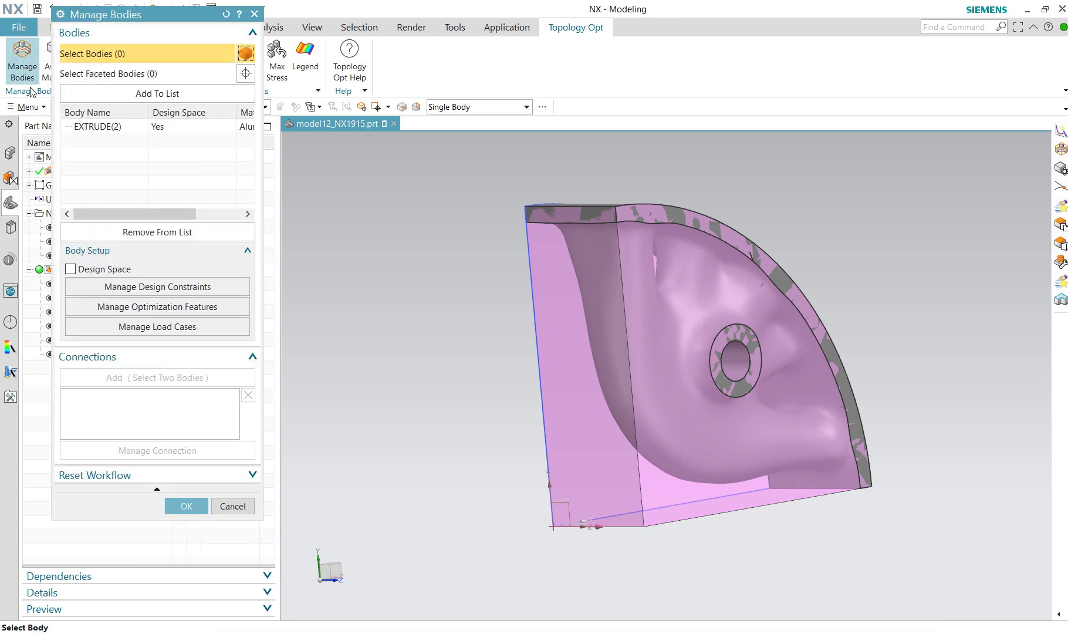
click(124, 290)
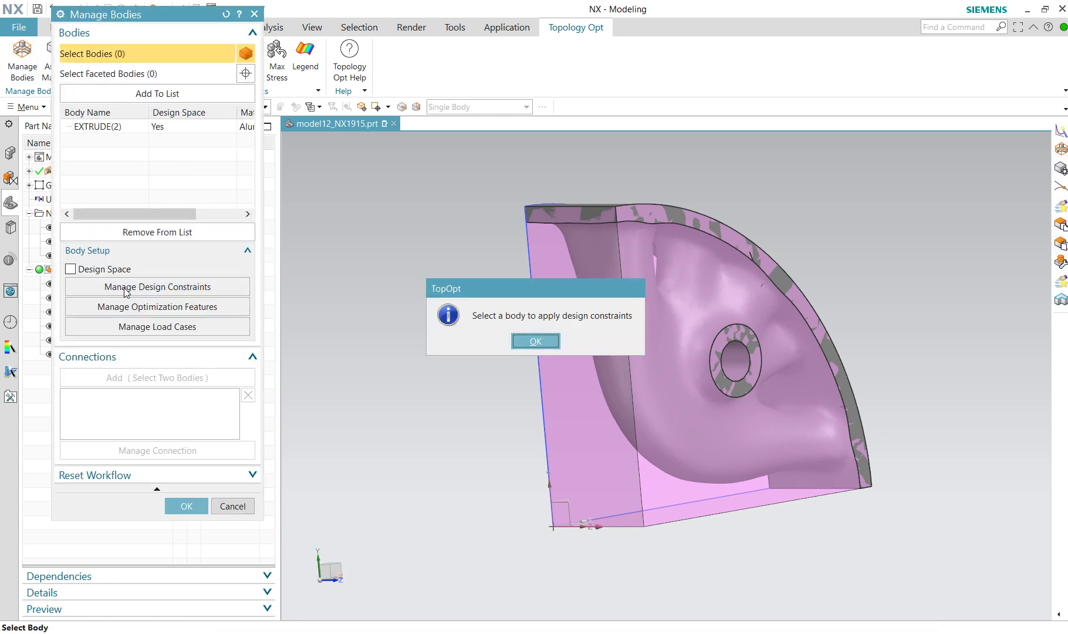
click(536, 341)
click(155, 128)
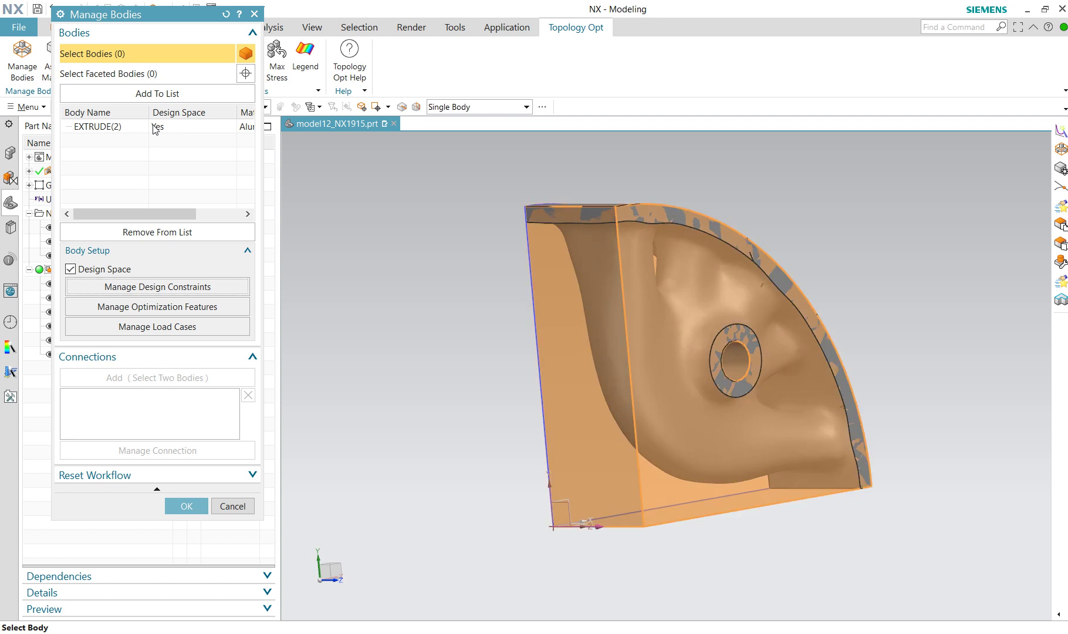
click(95, 292)
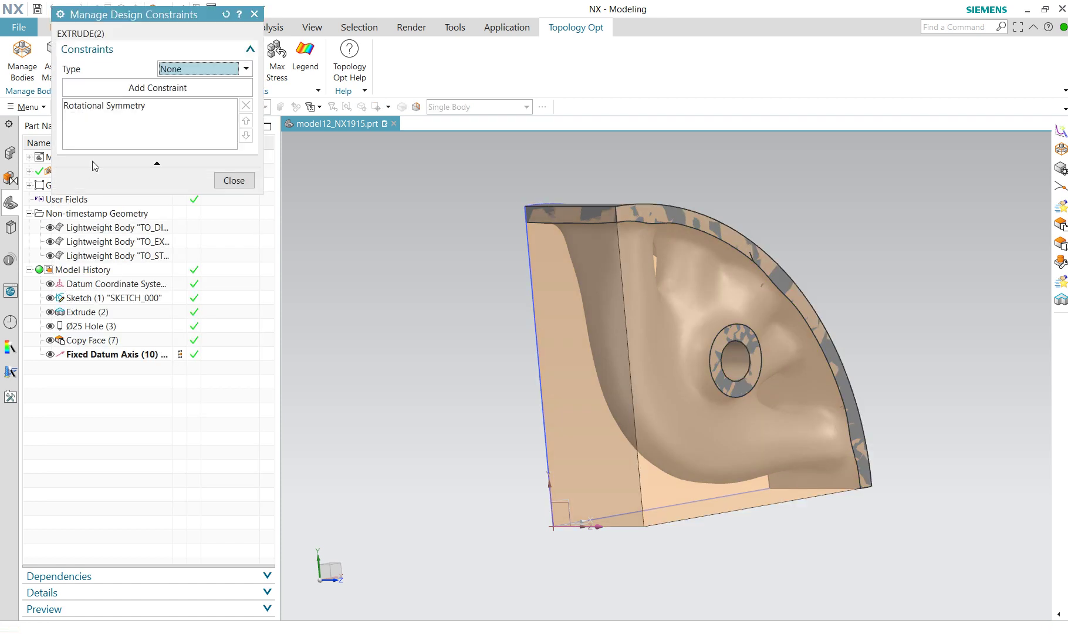
click(99, 107)
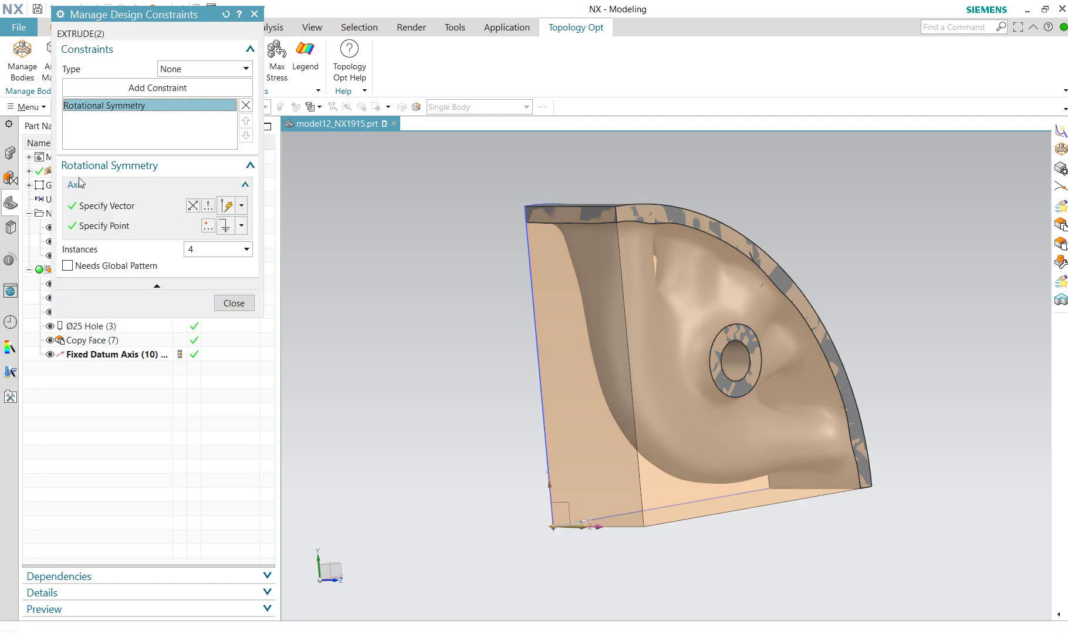
click(68, 266)
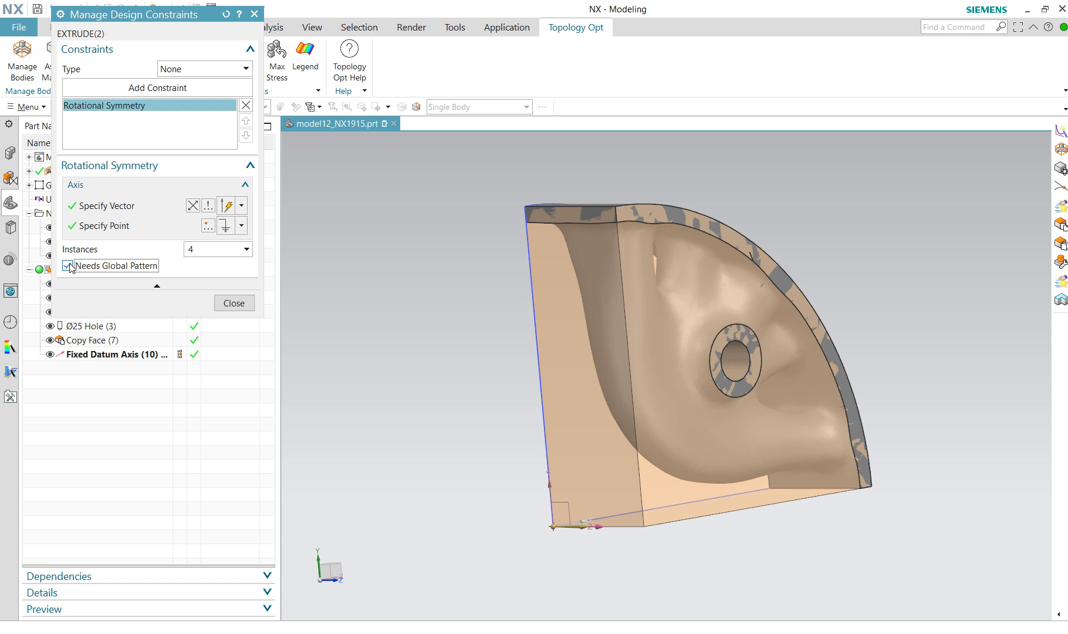
click(233, 303)
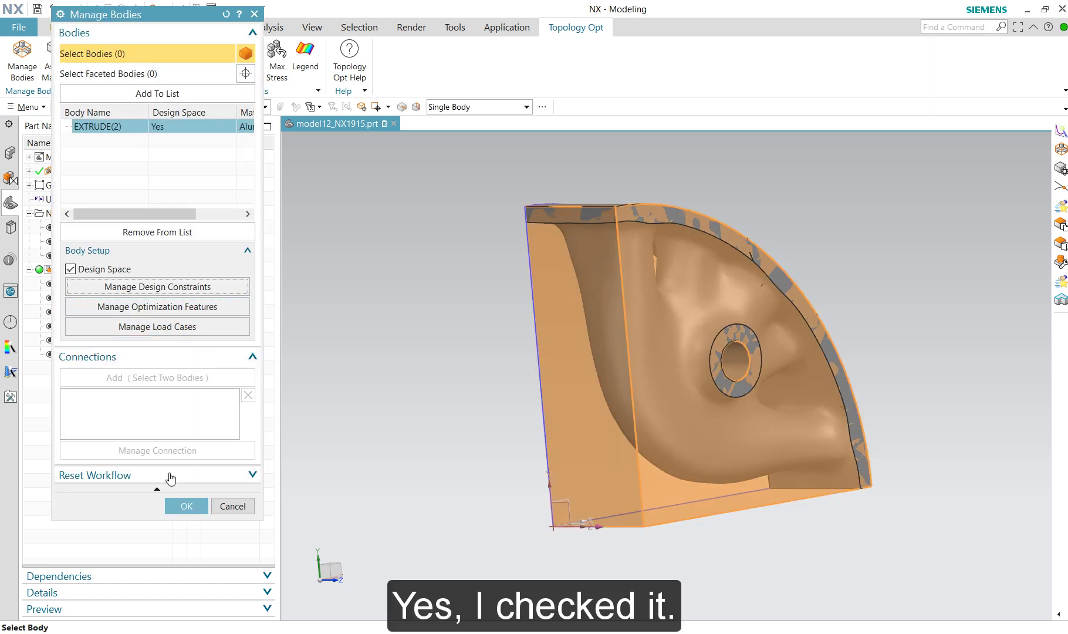
click(187, 507)
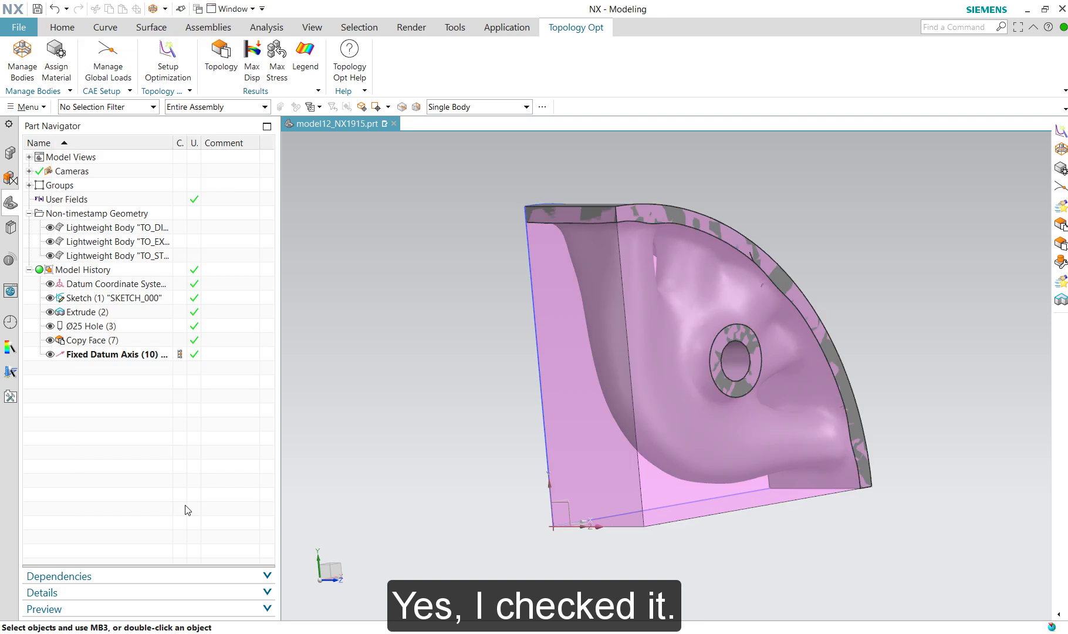
Rerun the optimization with EXTRUDE(2) as the design space, yielding 12.21 kg (55.86% reduced).
click(169, 71)
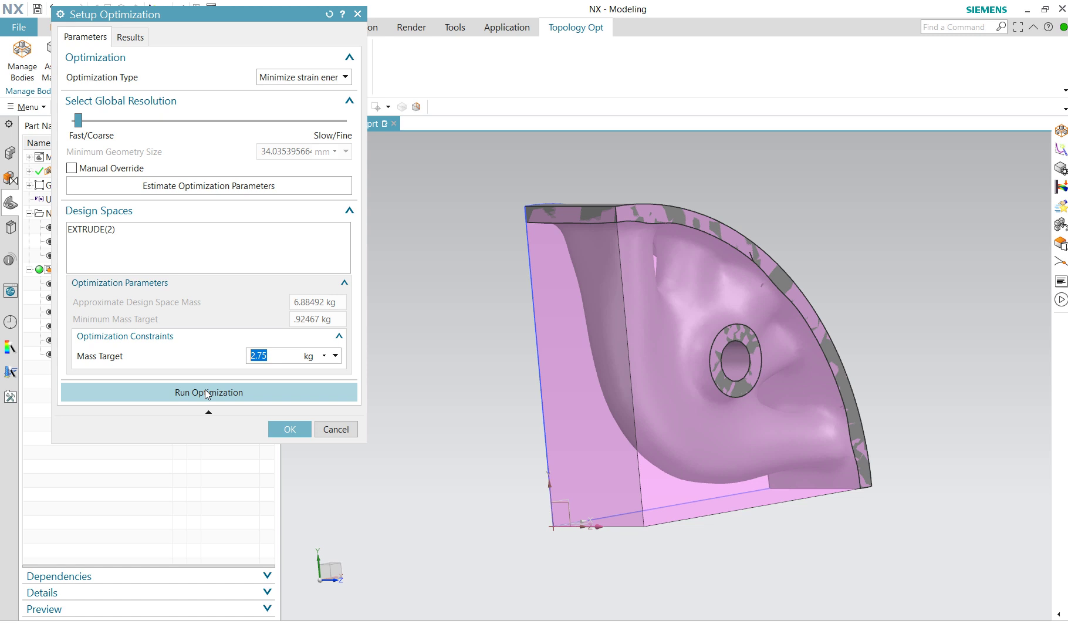
click(107, 233)
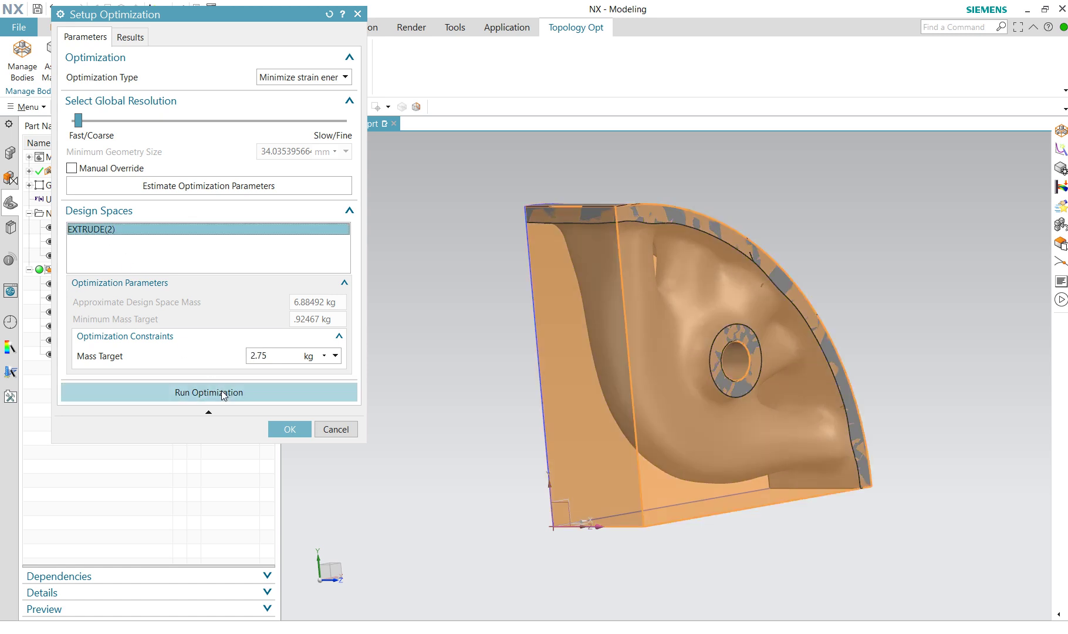
click(224, 398)
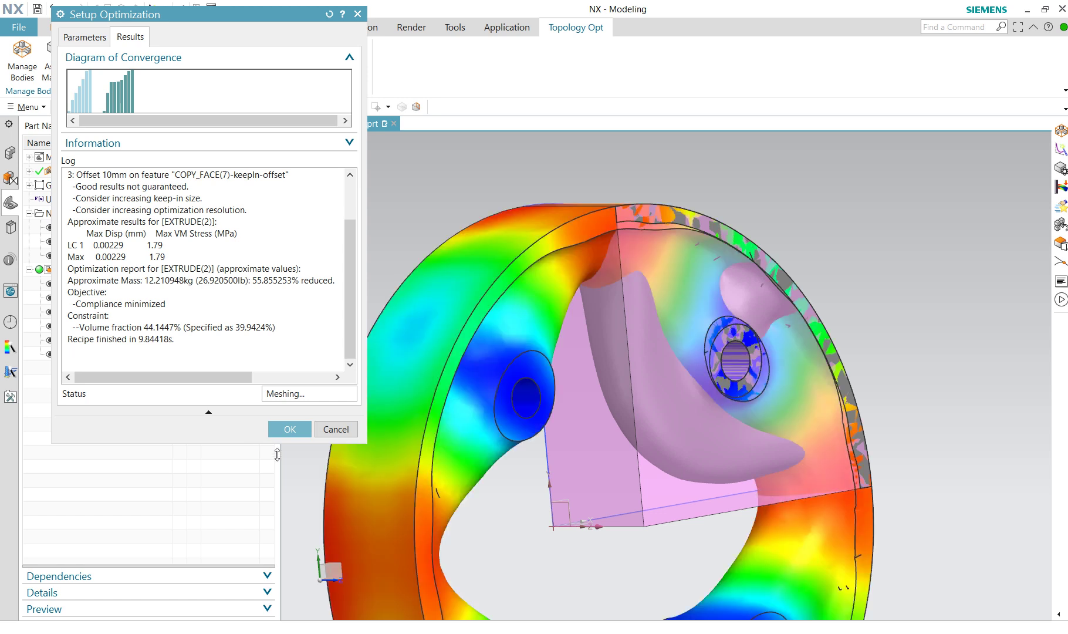
scroll(529, 461, down, 3)
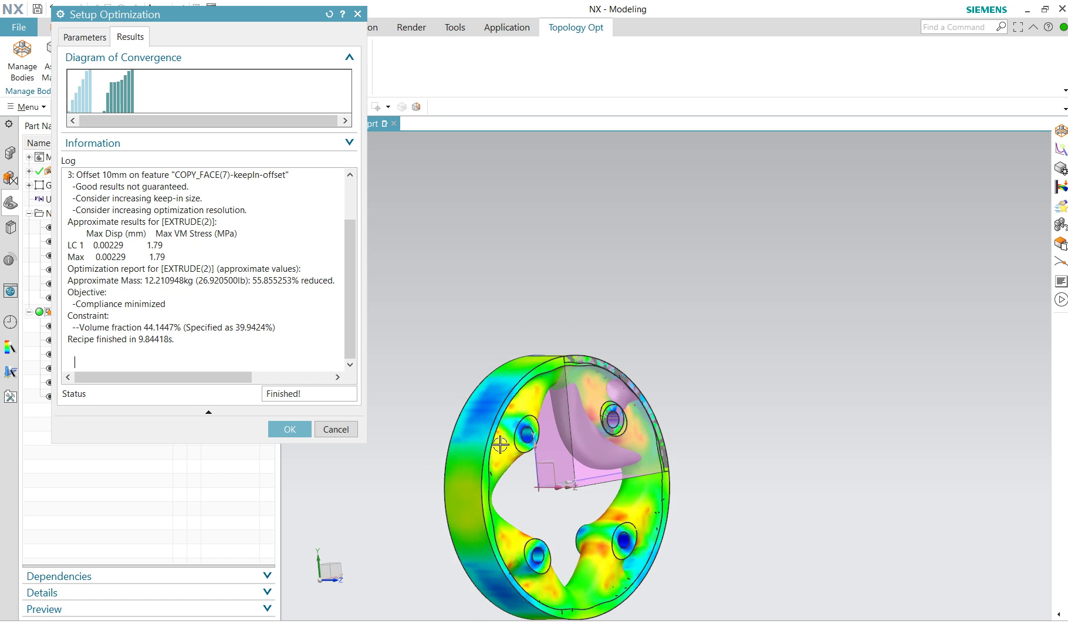
middle_drag(501, 445, 459, 436)
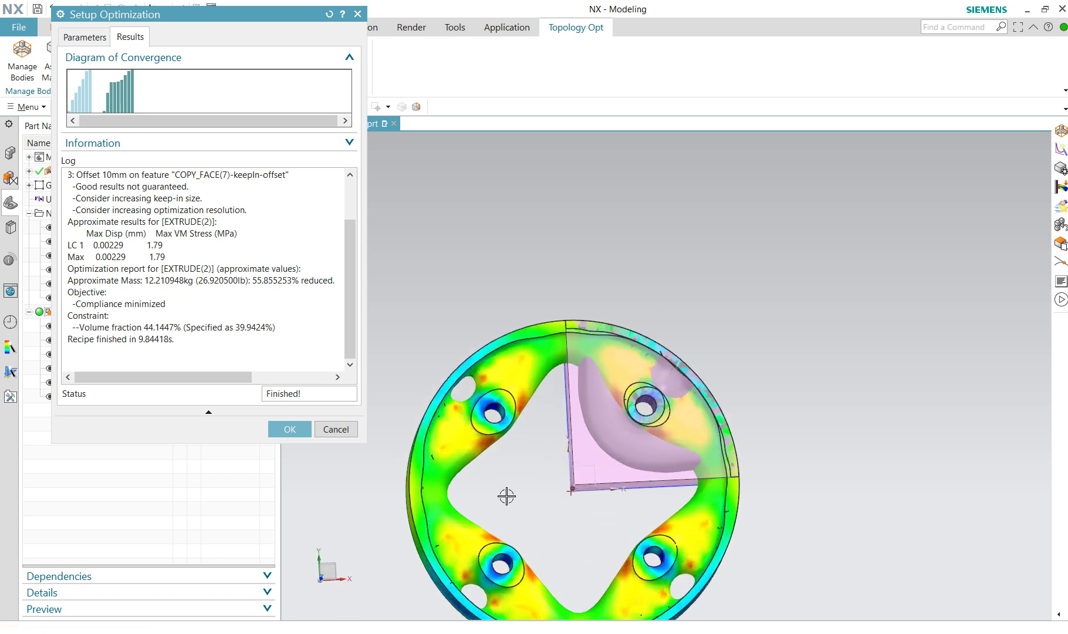